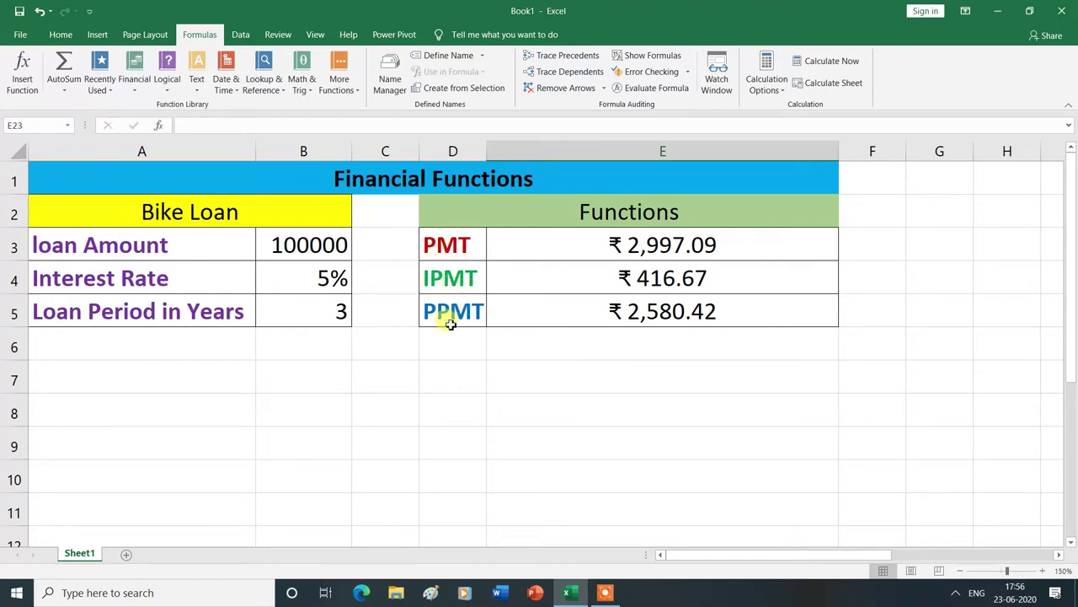
# - Delete the three function results in E3:E5, leaving column E blank
pyautogui.scroll(-4, 476, 324)
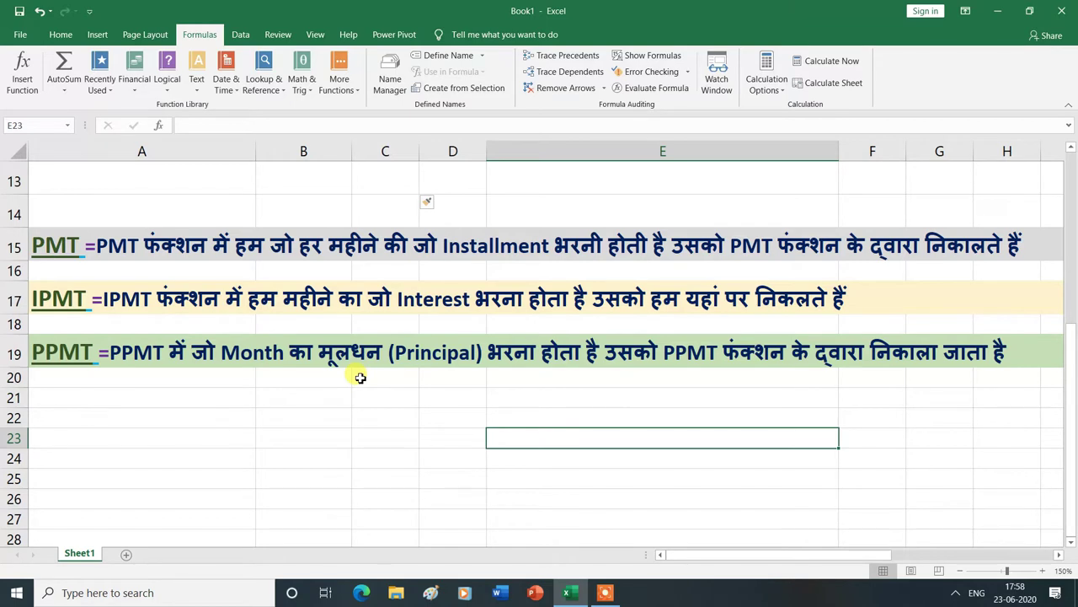
pyautogui.scroll(4, 360, 377)
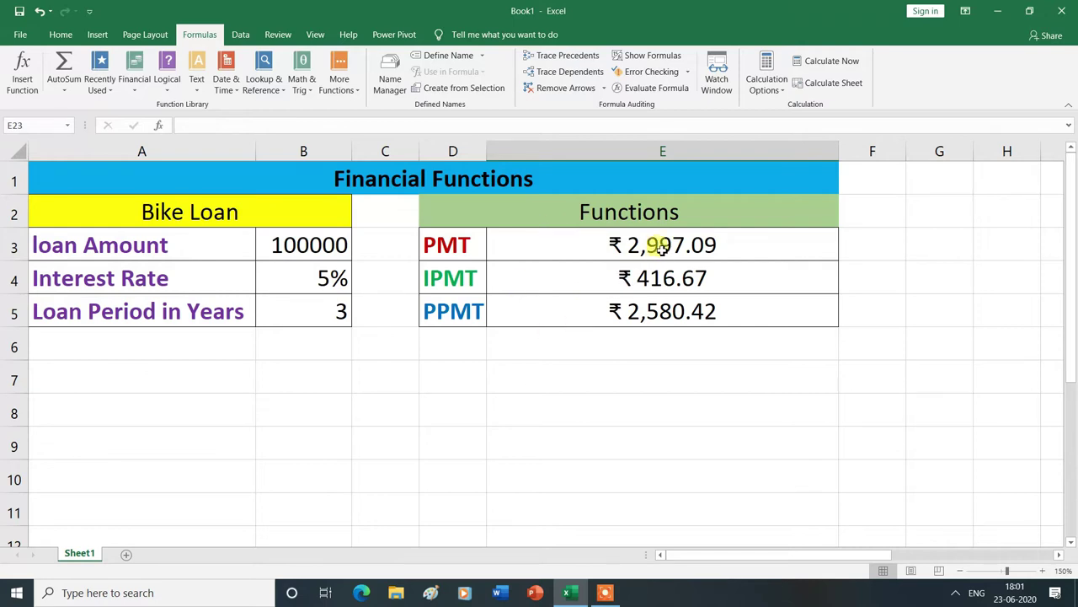
pyautogui.moveTo(662, 242); pyautogui.dragTo(667, 313)
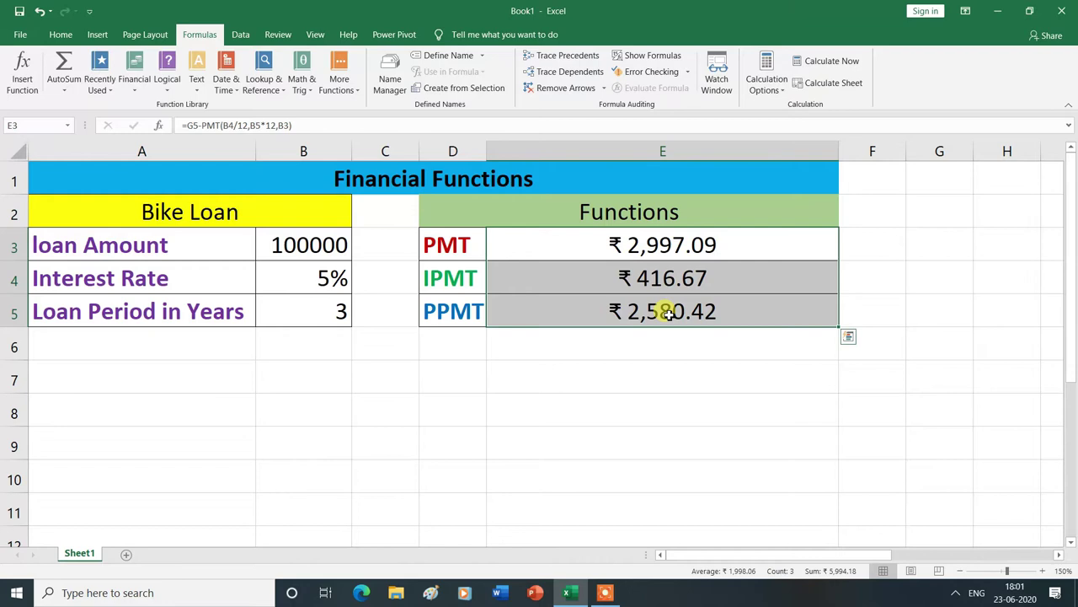
pyautogui.press('Delete')
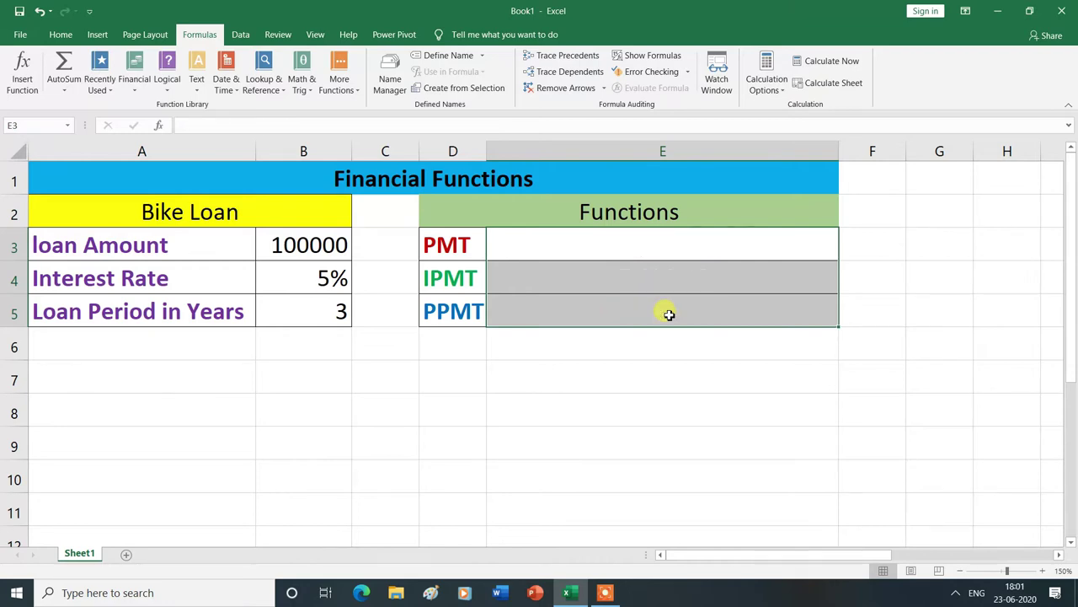
pyautogui.click(582, 244)
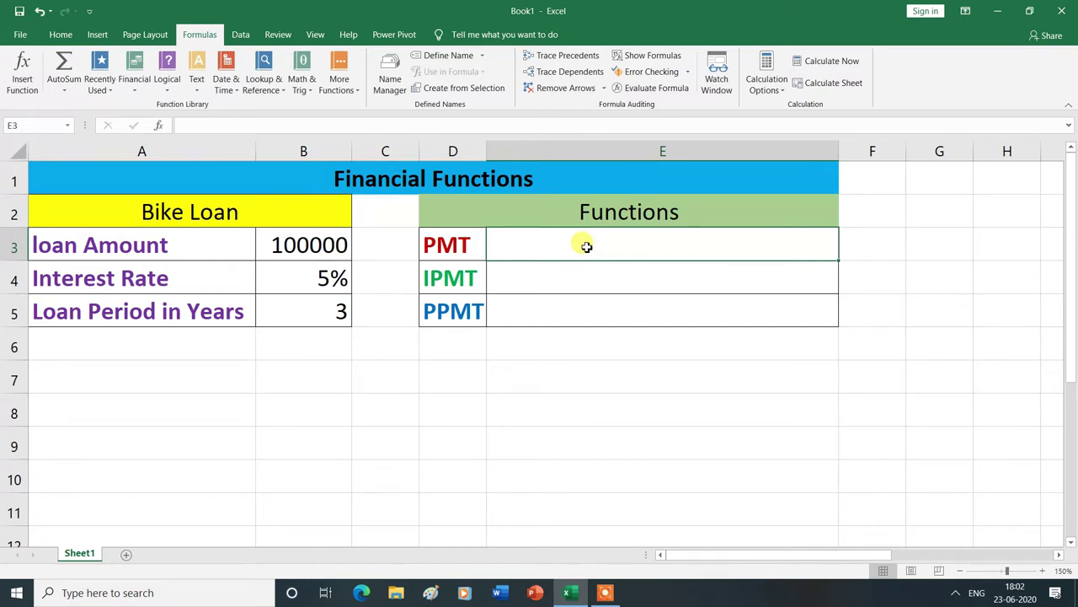
# - Start E3's formula as =PMT(B4/12,B5 using the B4 rate and B5 loan period
pyautogui.write('=')
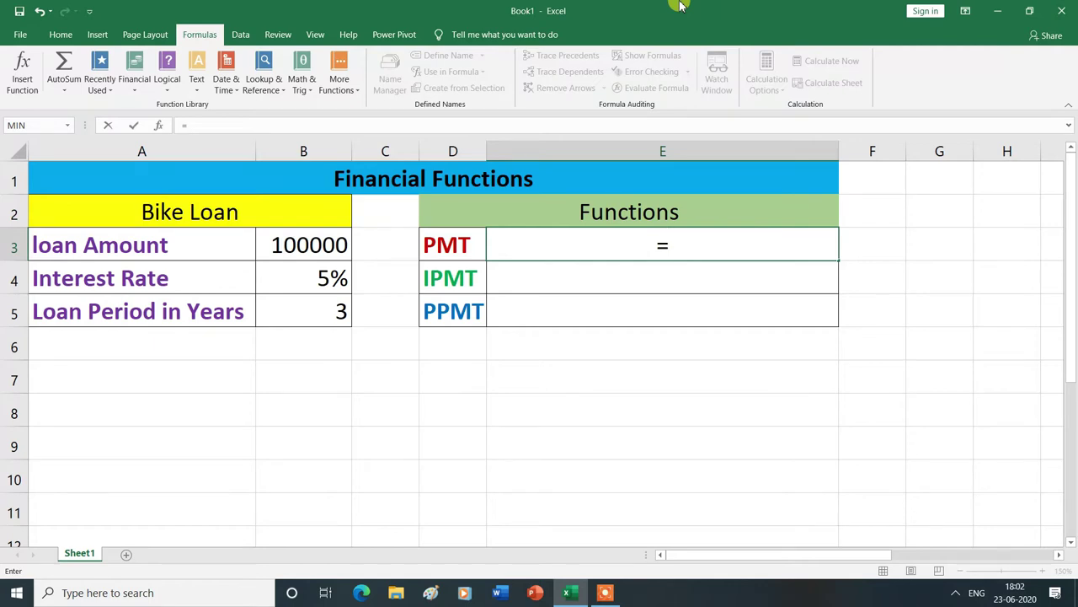
pyautogui.write('PMT')
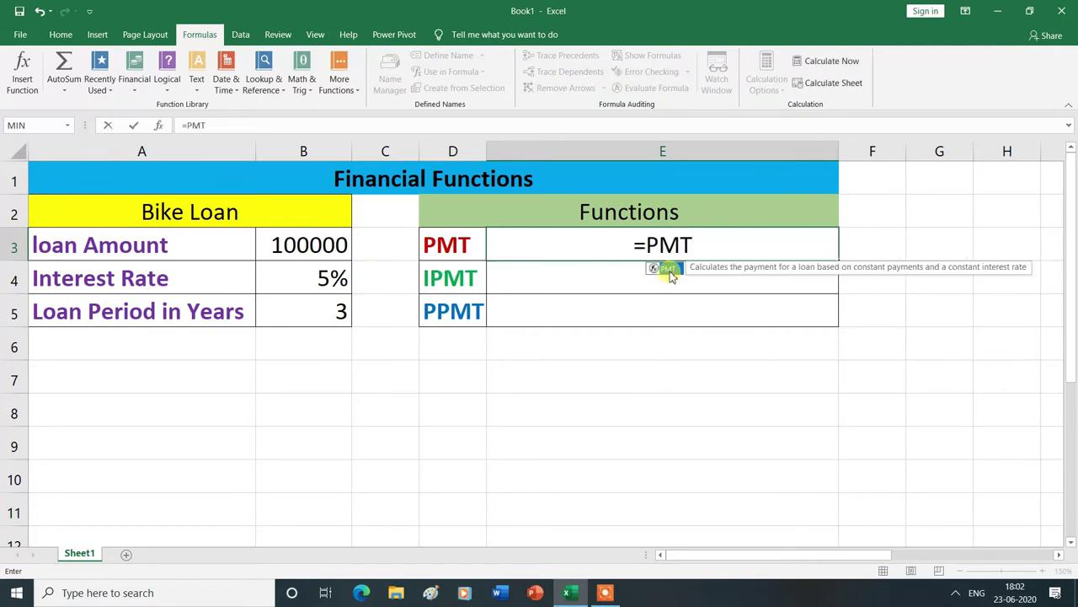
pyautogui.write('(')
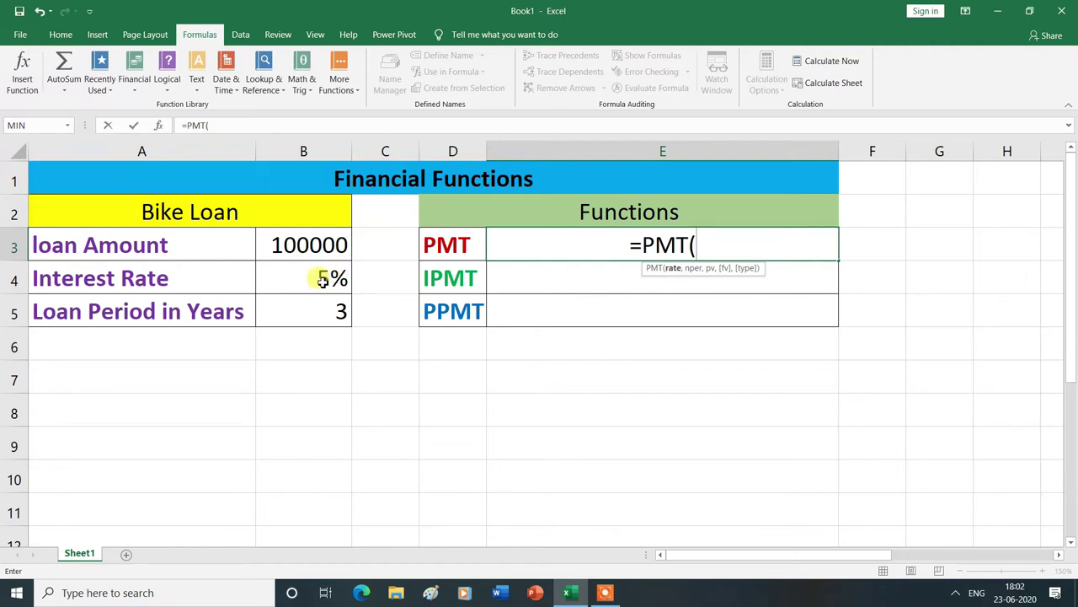
pyautogui.click(323, 281)
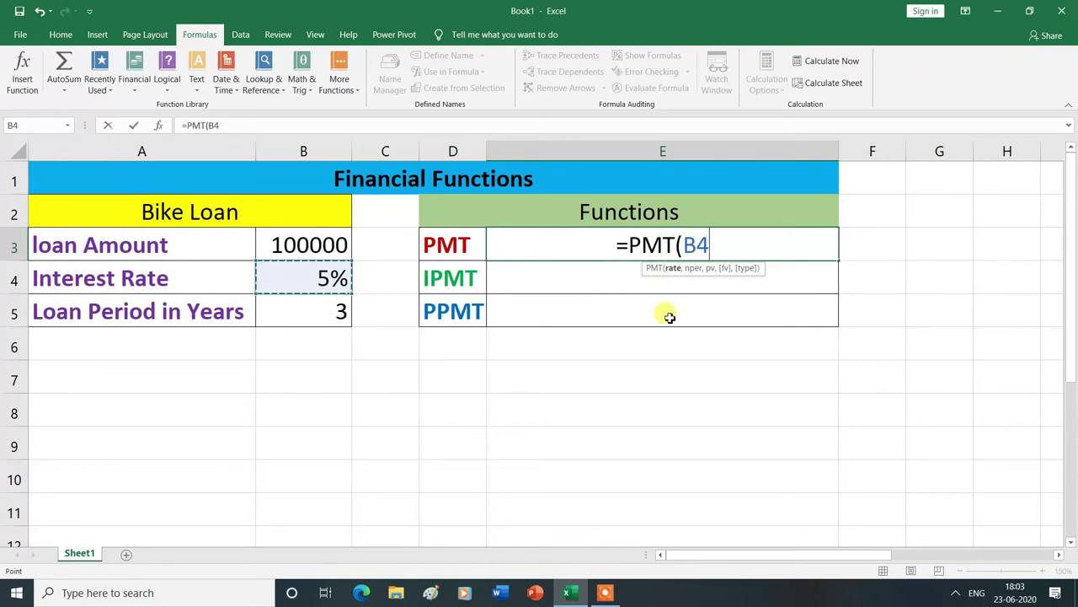
pyautogui.write('/12,')
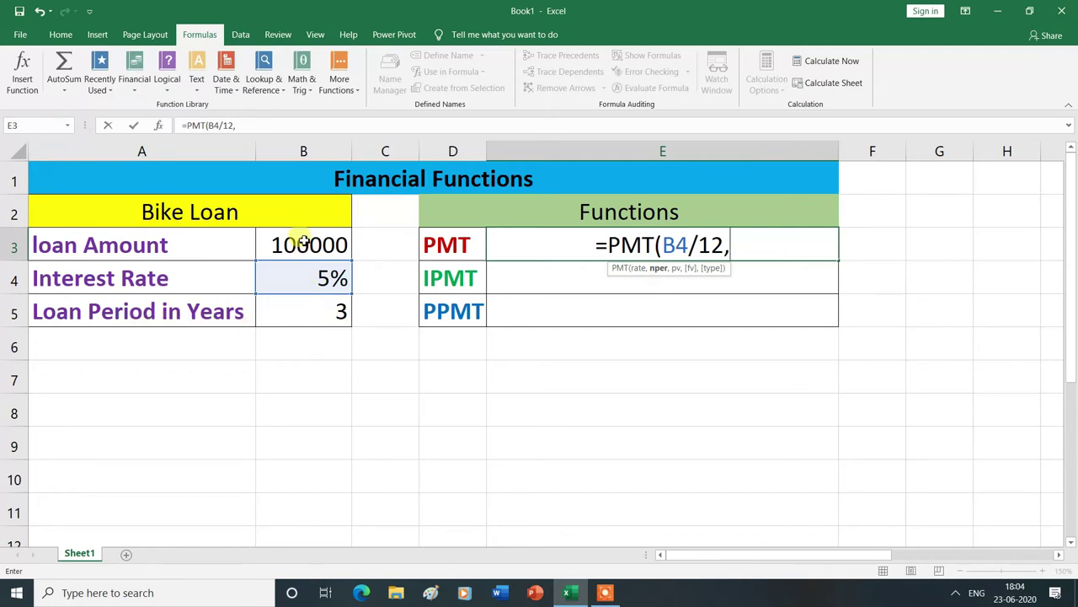
pyautogui.click(325, 313)
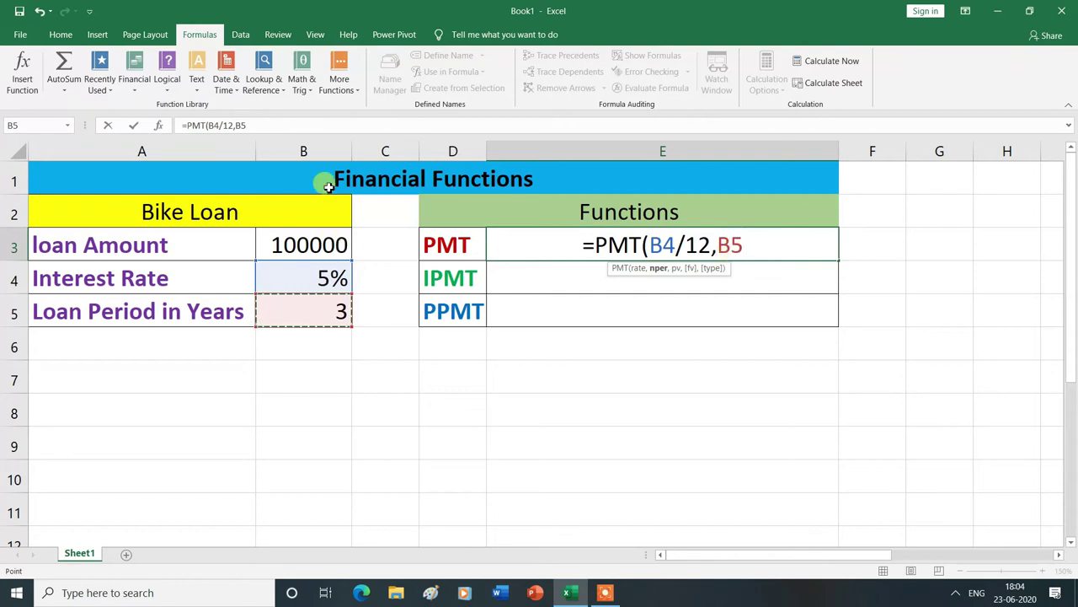
pyautogui.click(273, 318)
# - Complete E3 as =PMT(B4/12,B5*12,B3), returning a monthly payment of -2,997.09
pyautogui.write('*')
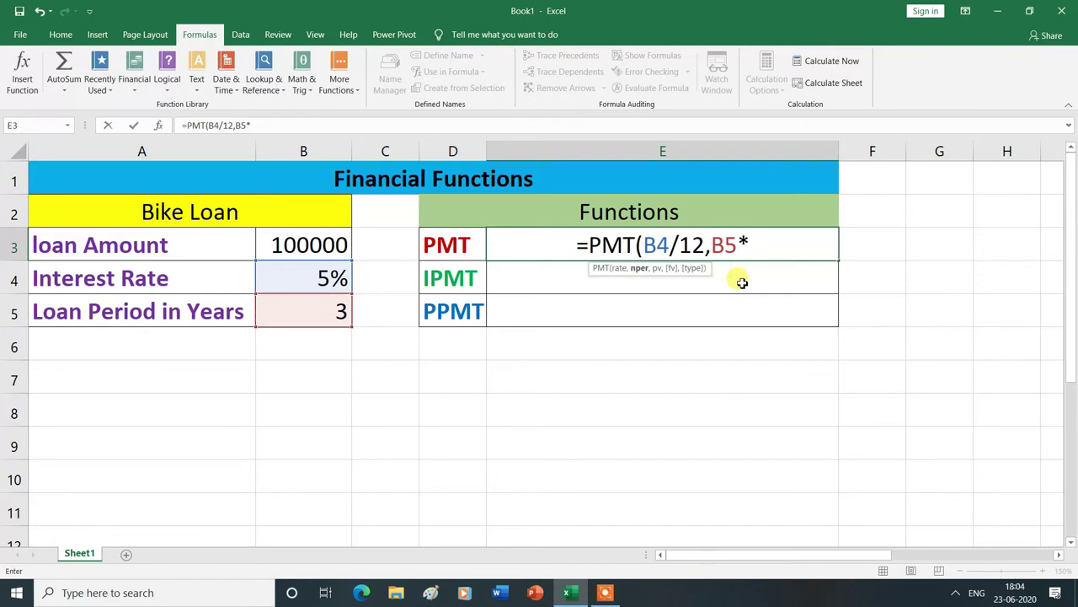
pyautogui.write('12')
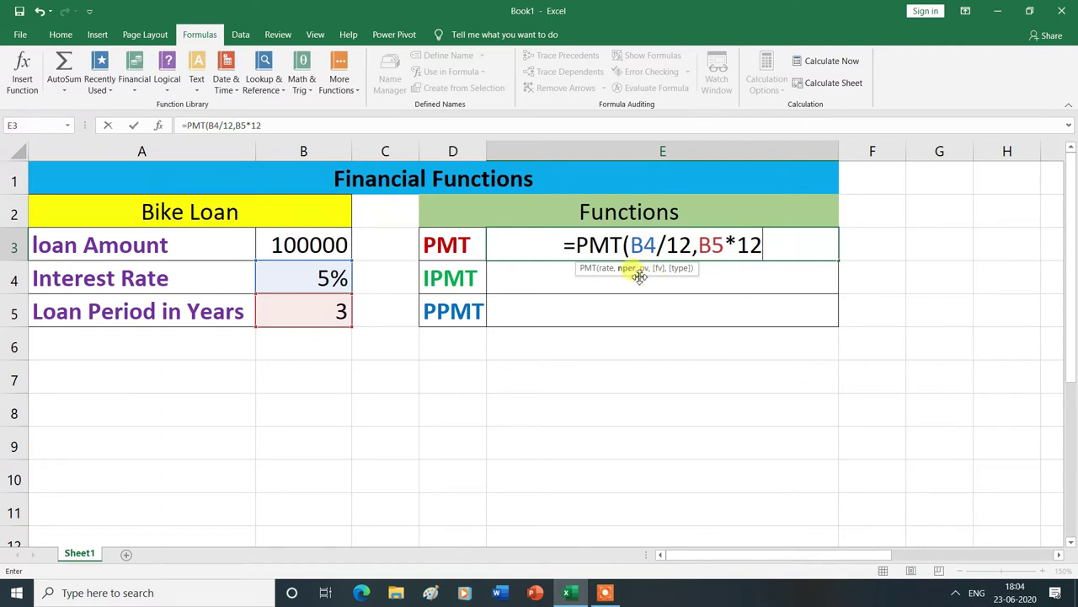
pyautogui.write(',')
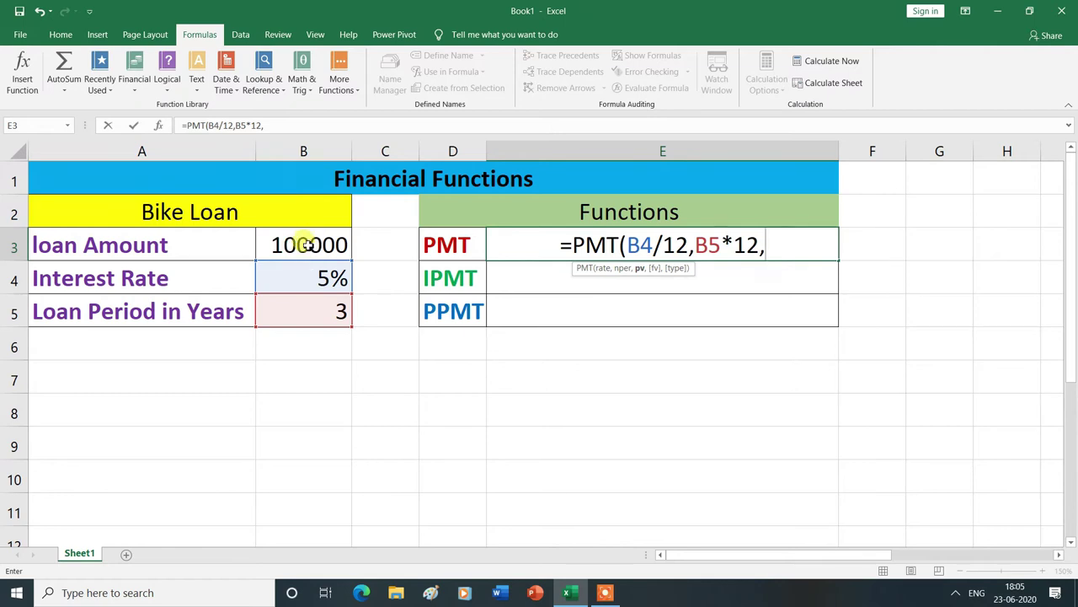
pyautogui.click(309, 245)
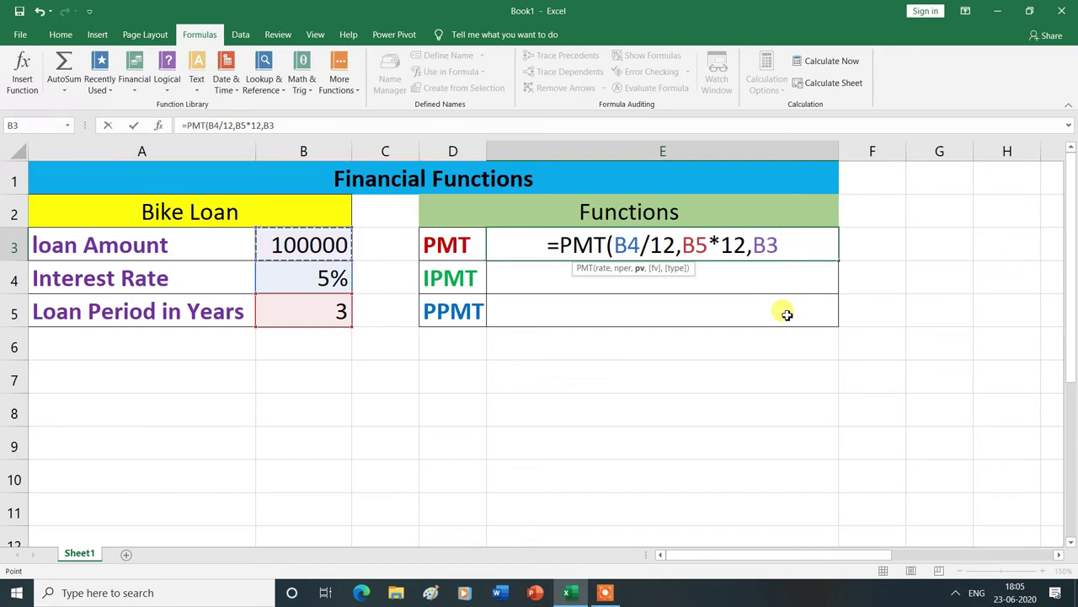
pyautogui.write(')')
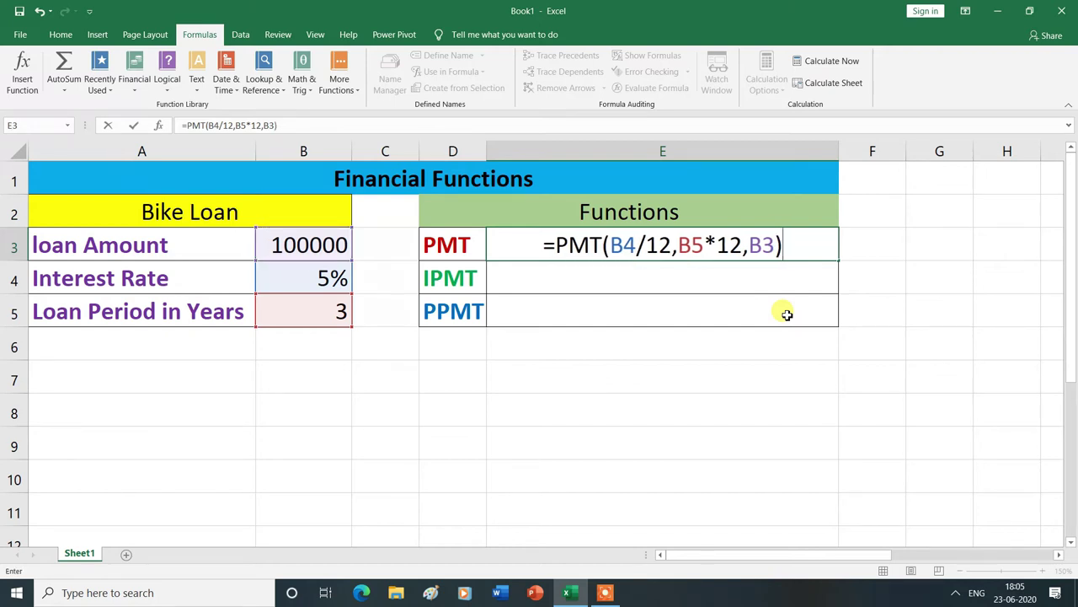
pyautogui.press('Return')
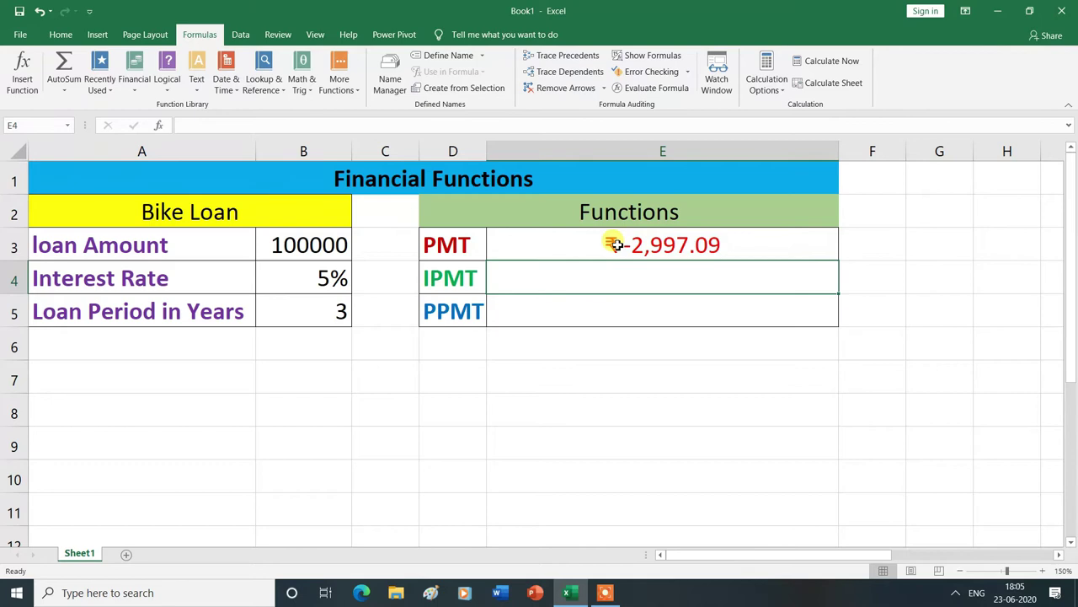
pyautogui.doubleClick(617, 244)
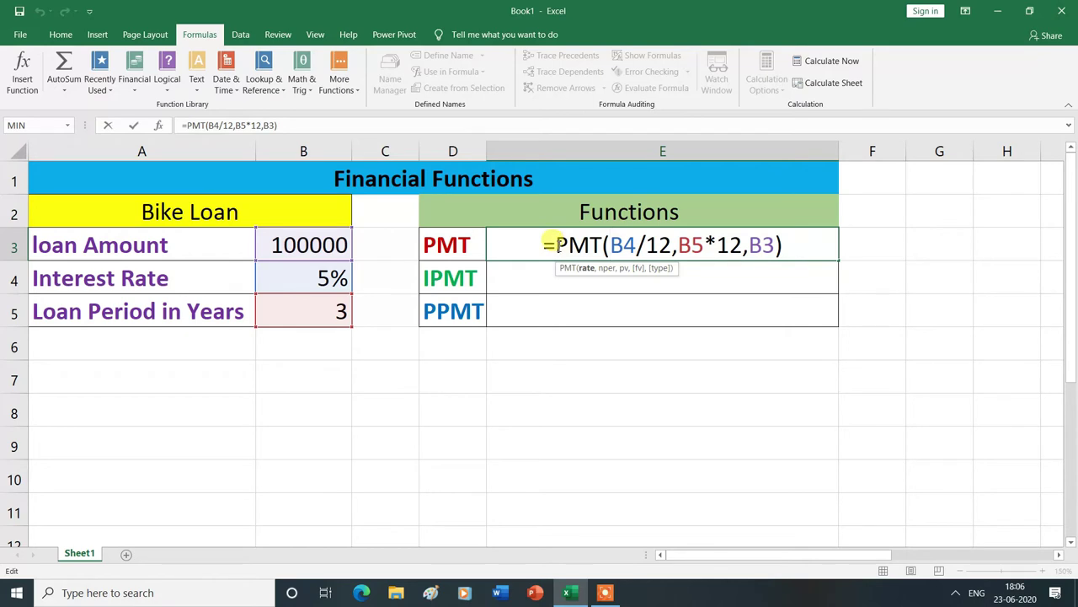
# - Change E3 to =-PMT(B4/12,B5*12,B3) so it shows ₹ 2,997.09
pyautogui.click(554, 245)
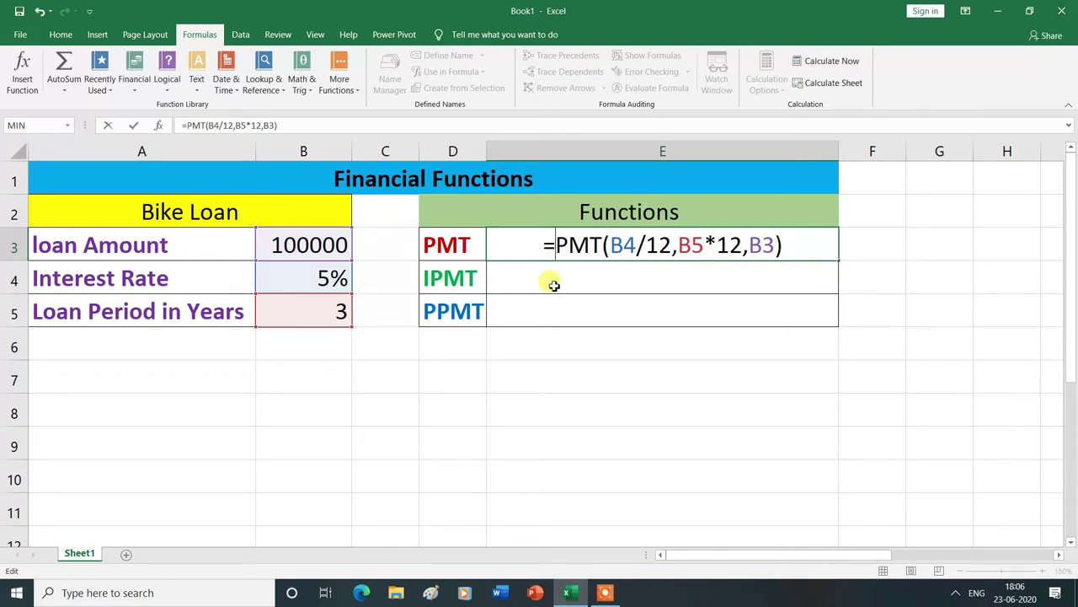
pyautogui.write('-')
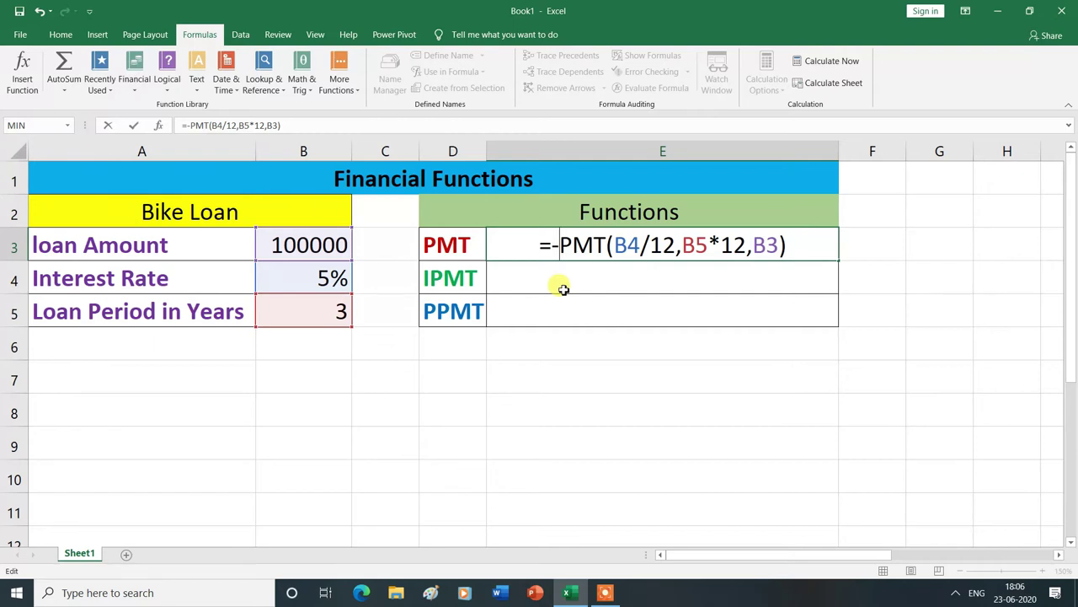
pyautogui.press('Return')
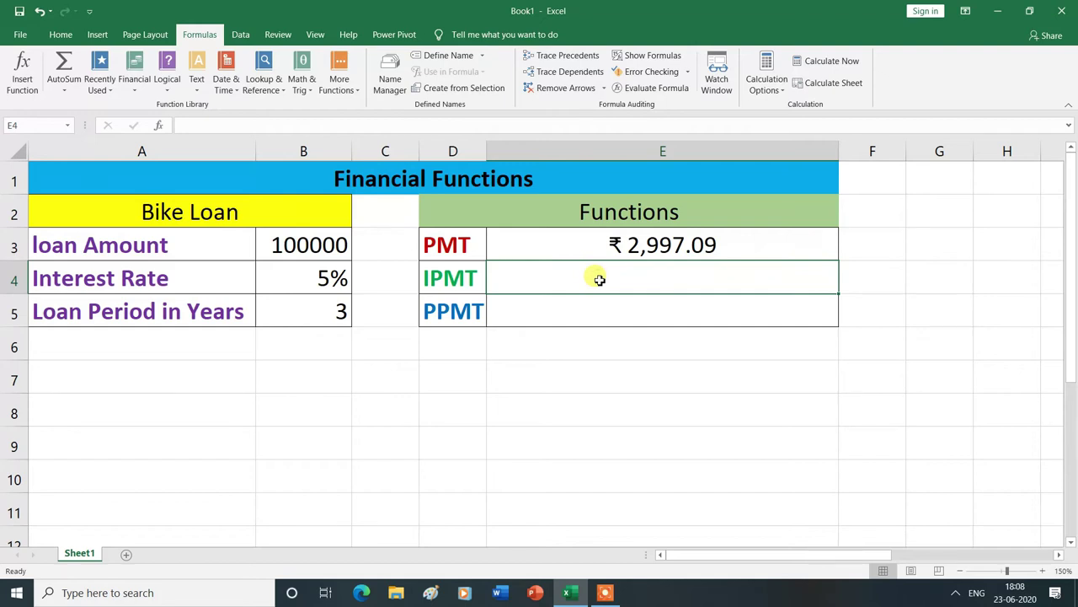
# - Enter =IPMT(B4/12,1,B5*12,B3) in E4 for the first month's interest
pyautogui.write('=')
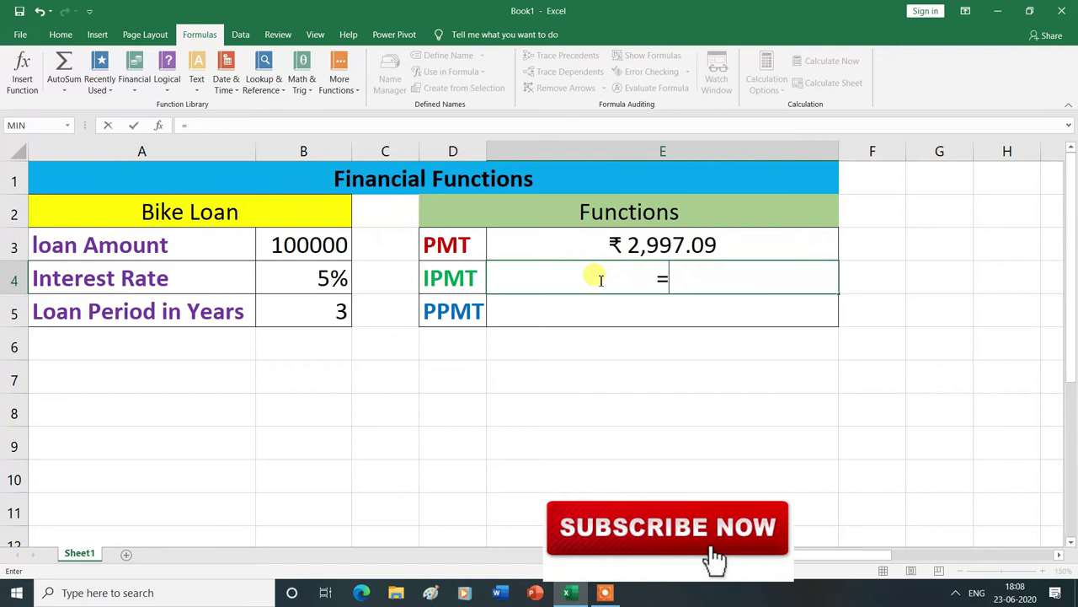
pyautogui.write('IP')
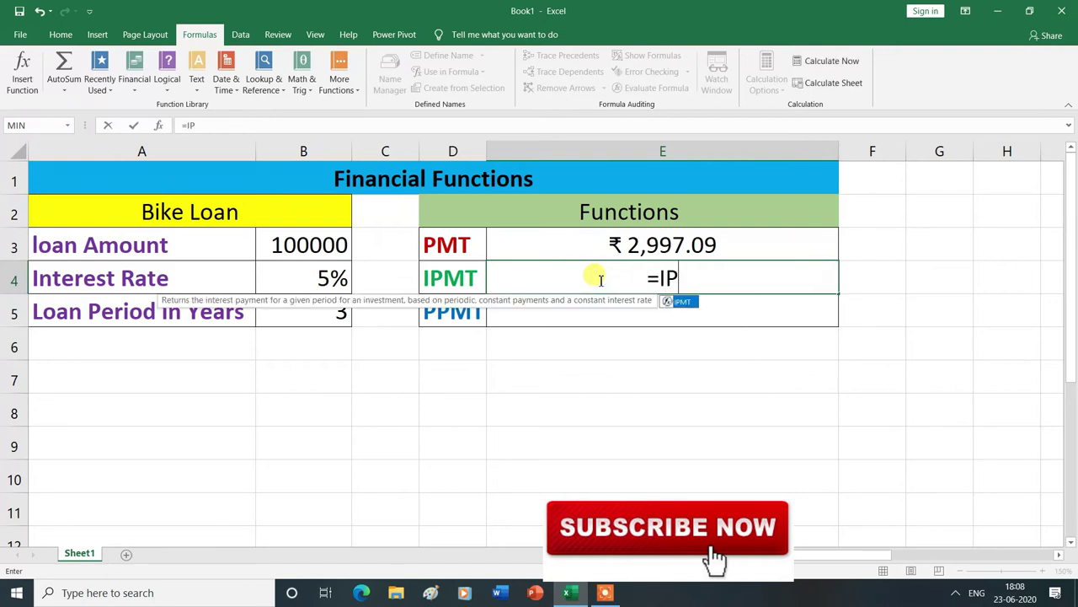
pyautogui.doubleClick(685, 301)
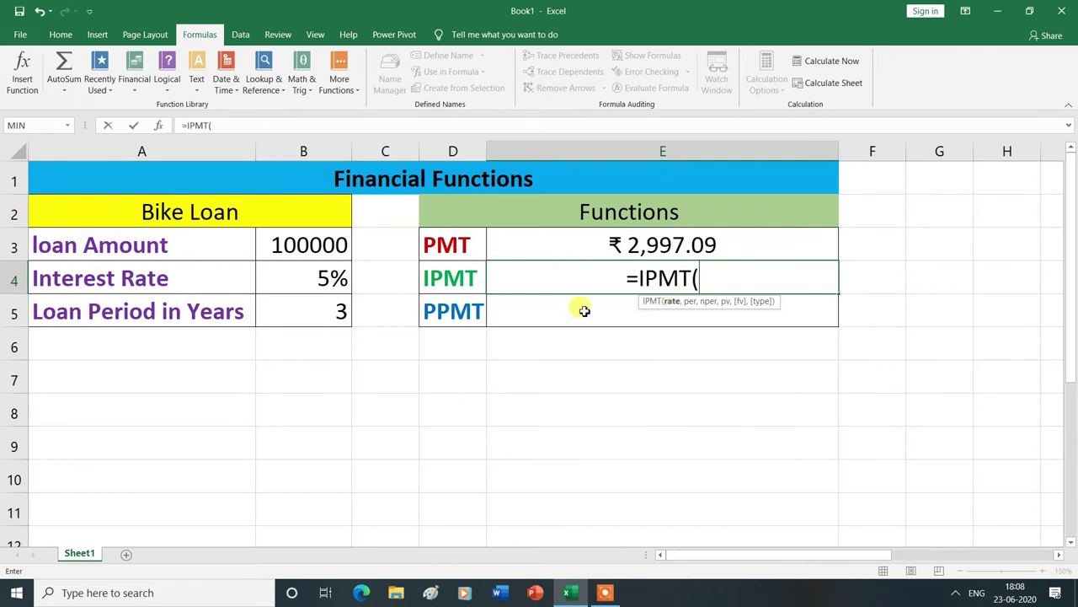
pyautogui.click(315, 279)
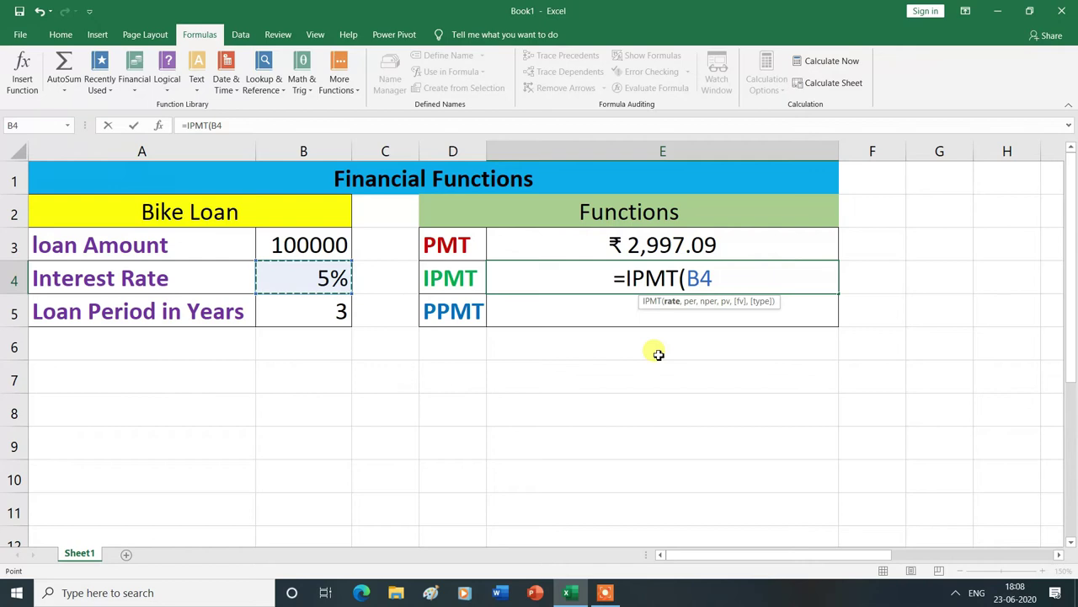
pyautogui.write('/')
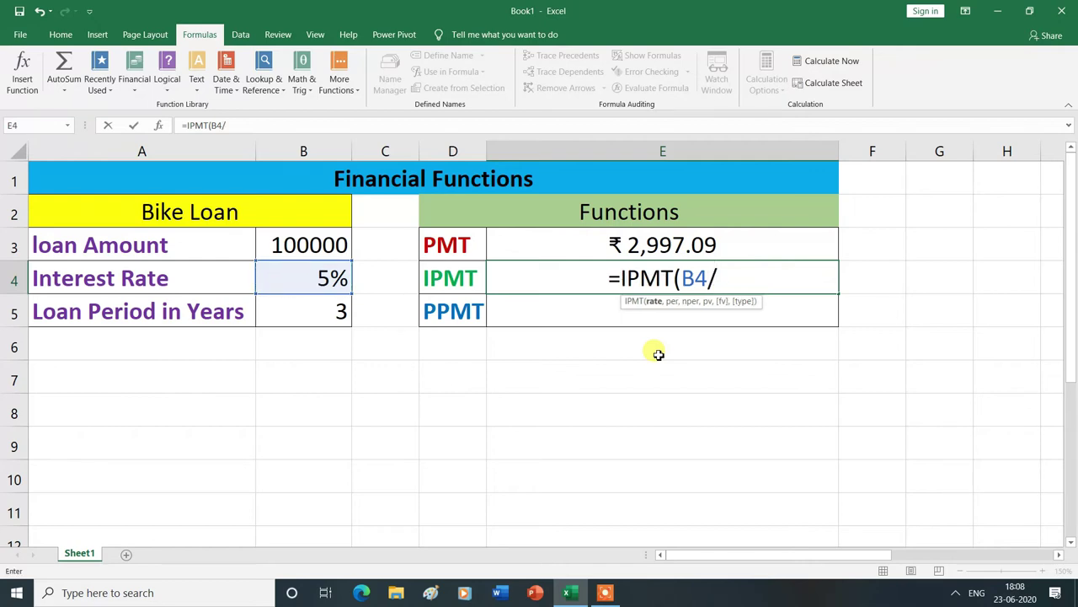
pyautogui.write('12')
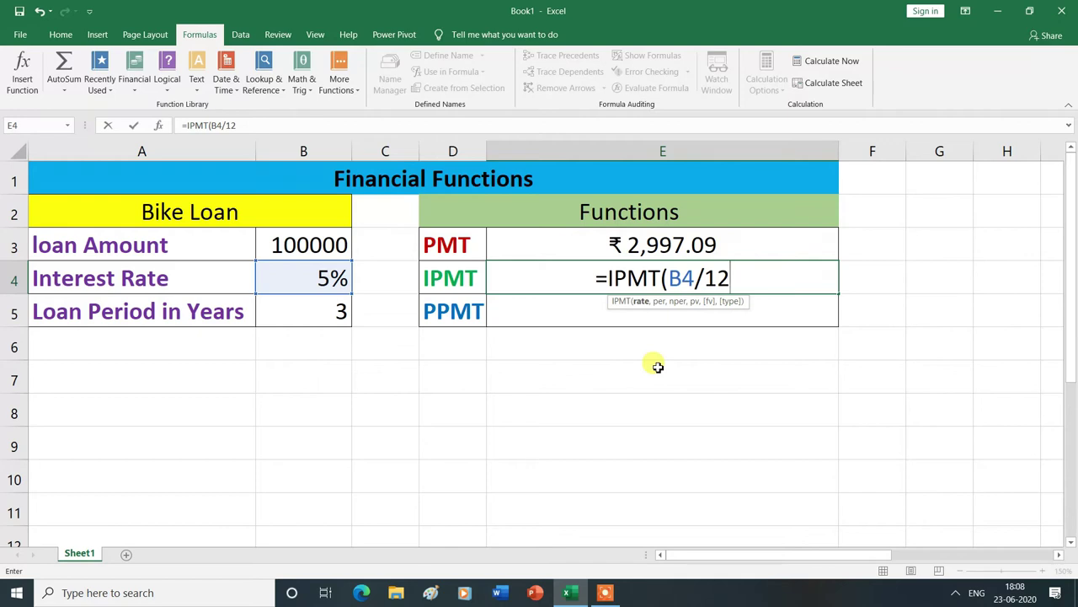
pyautogui.write(',')
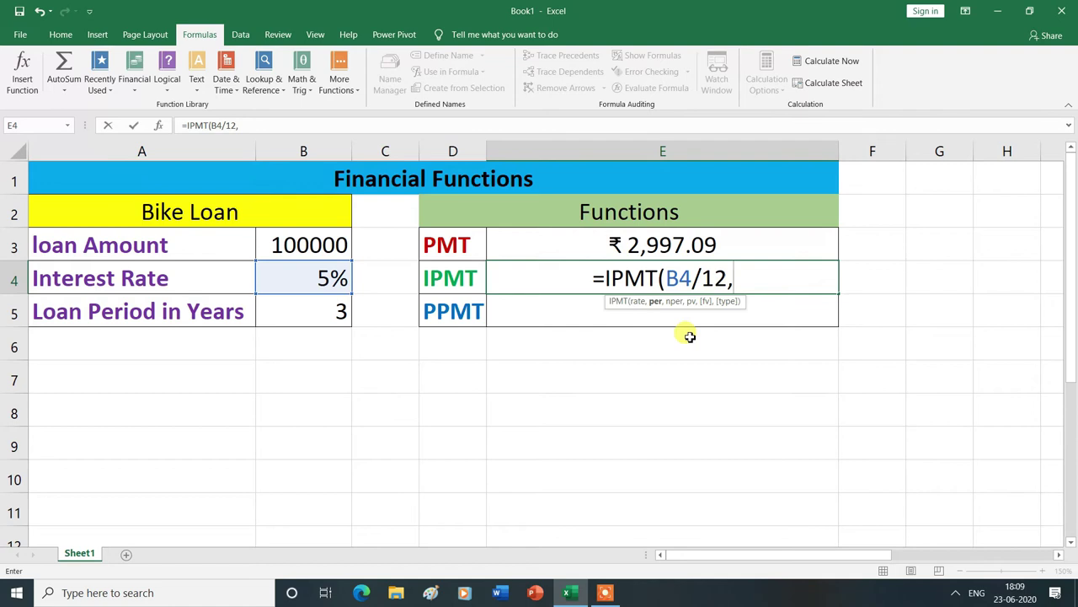
pyautogui.write('1')
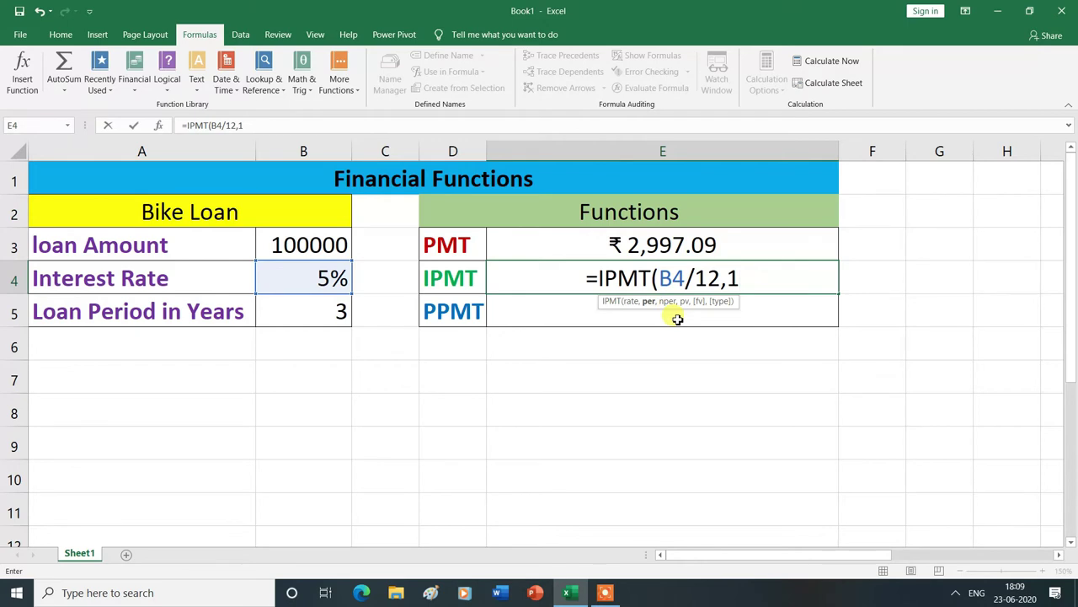
pyautogui.write(',')
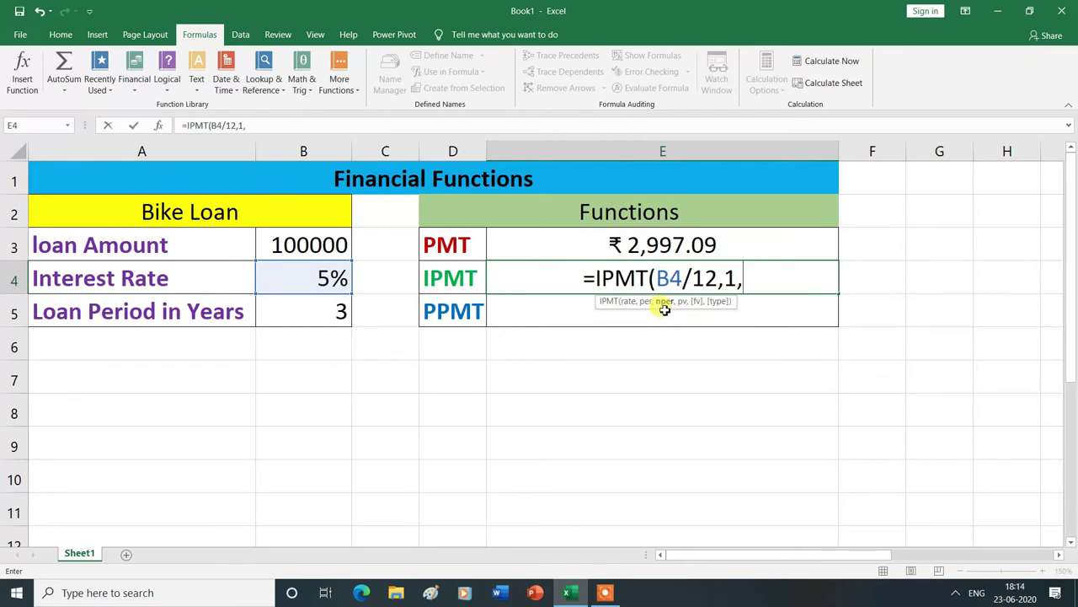
pyautogui.click(337, 311)
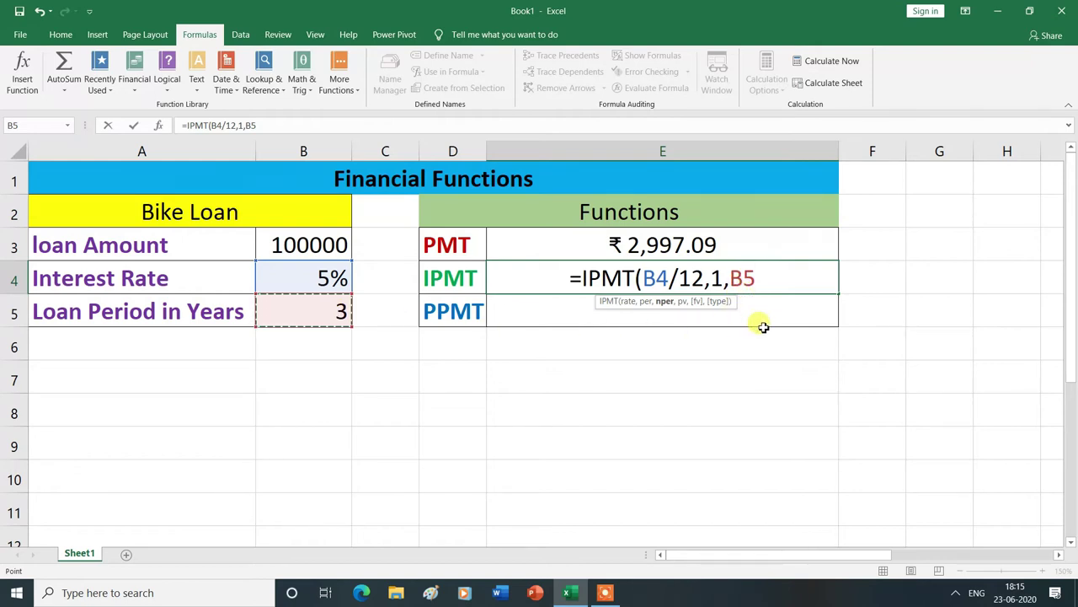
pyautogui.write('*')
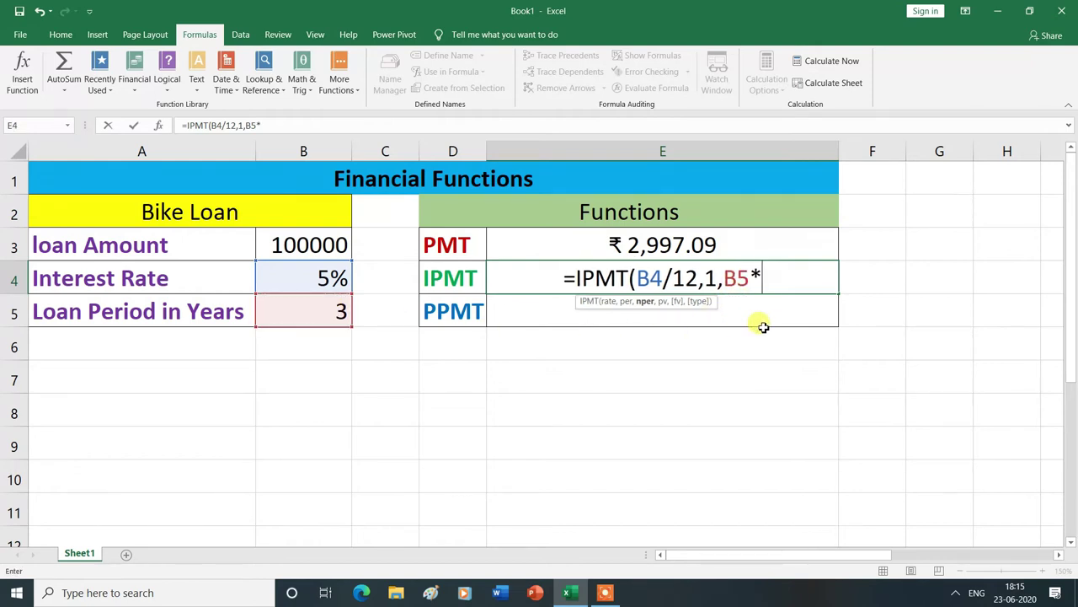
pyautogui.write('12')
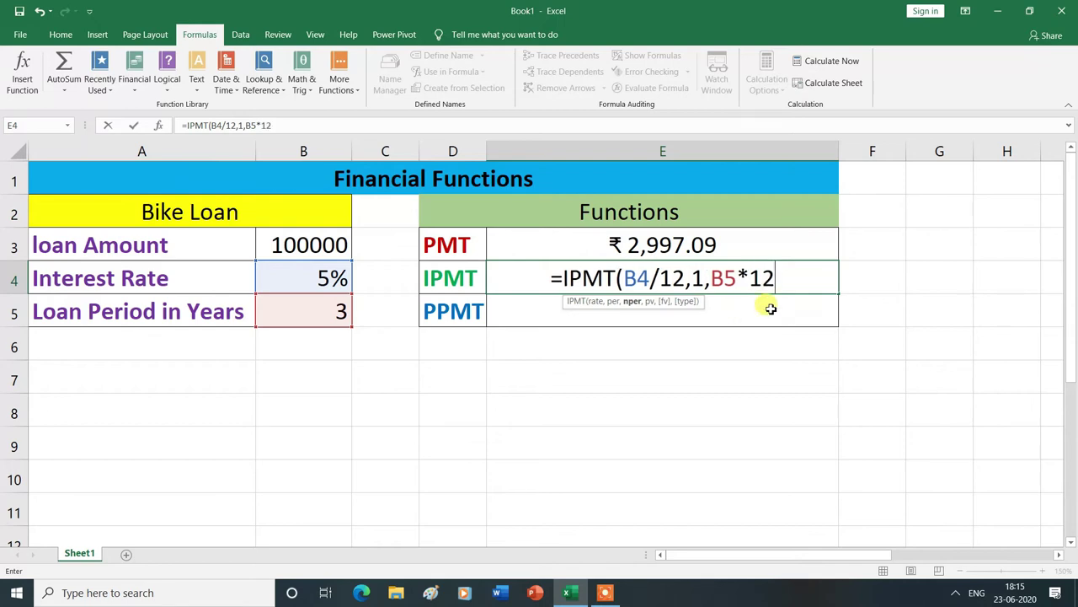
pyautogui.write(',')
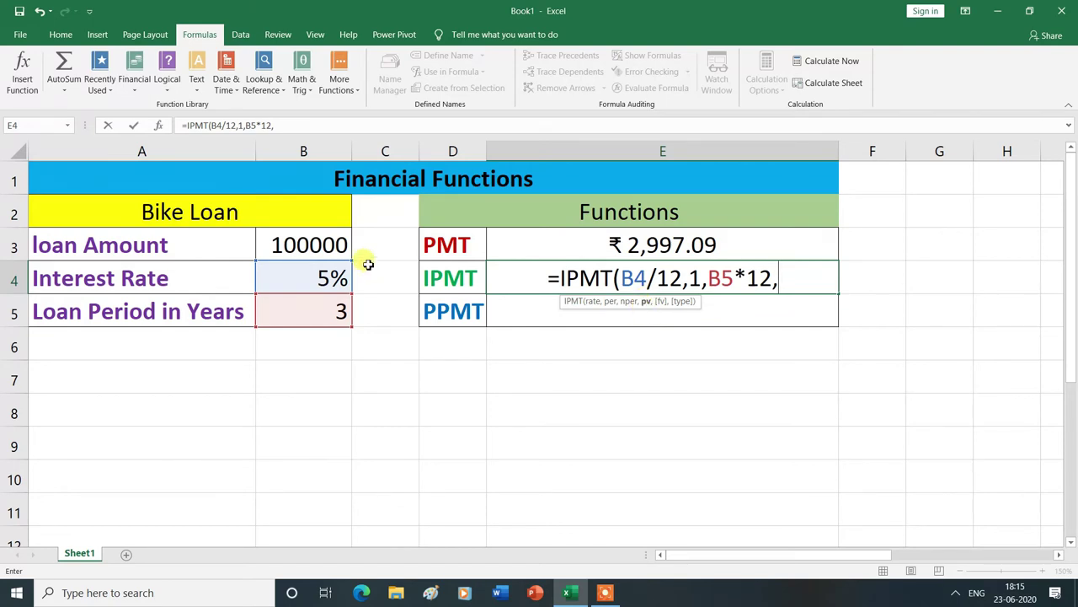
pyautogui.click(304, 245)
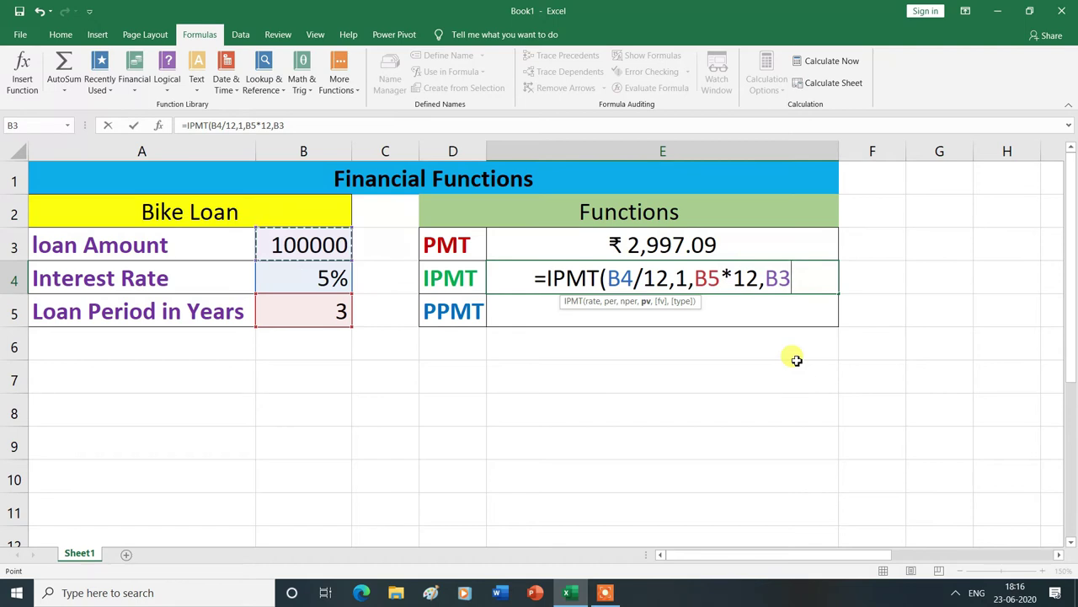
pyautogui.write(')')
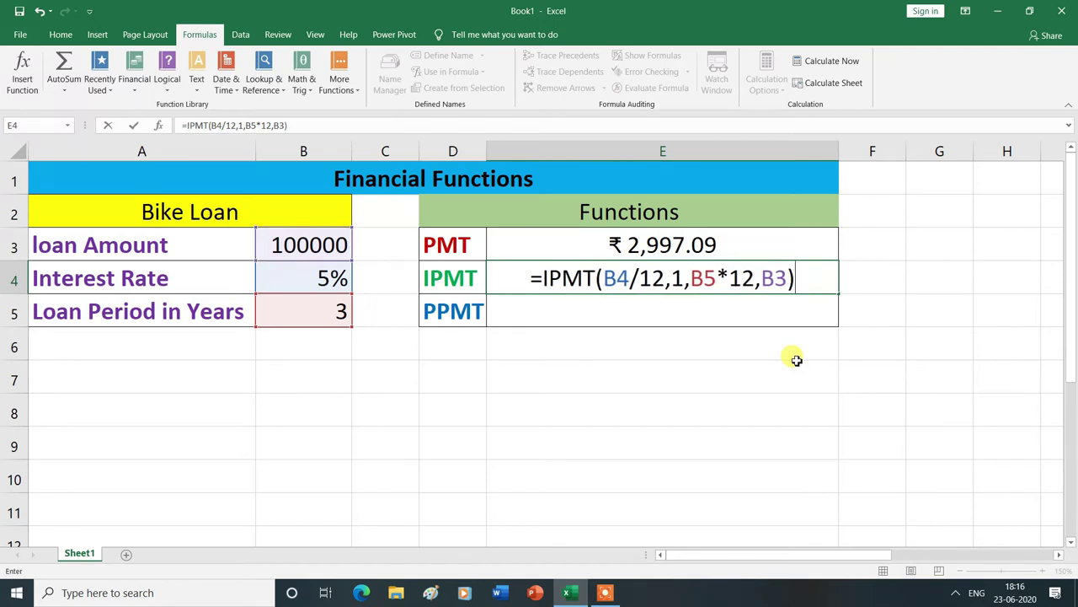
pyautogui.press('Return')
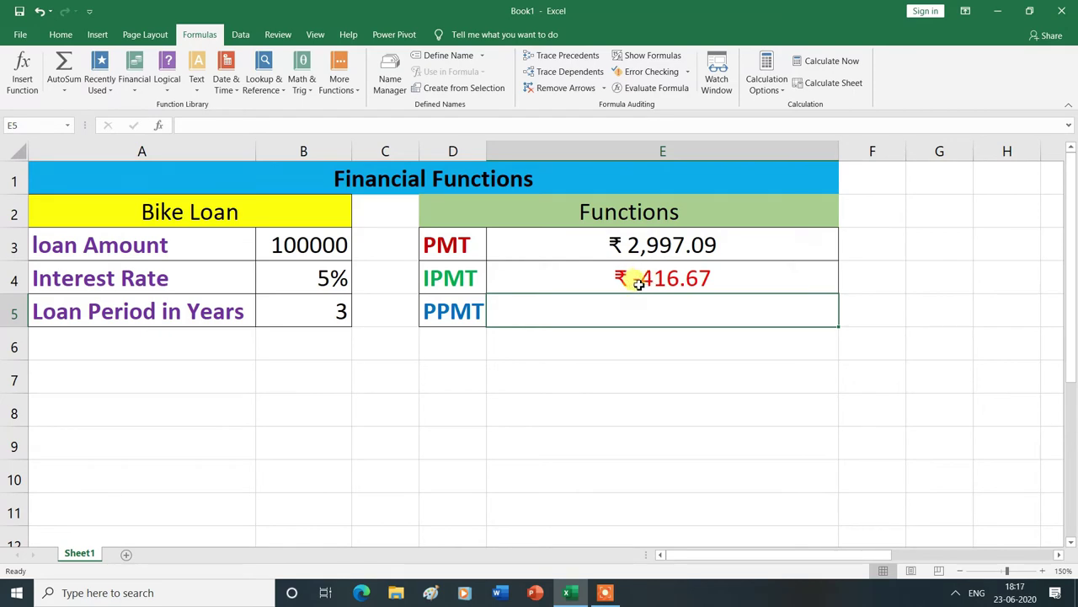
# - Negate the E4 formula so the interest shows as a positive ₹ 416.67
pyautogui.doubleClick(638, 283)
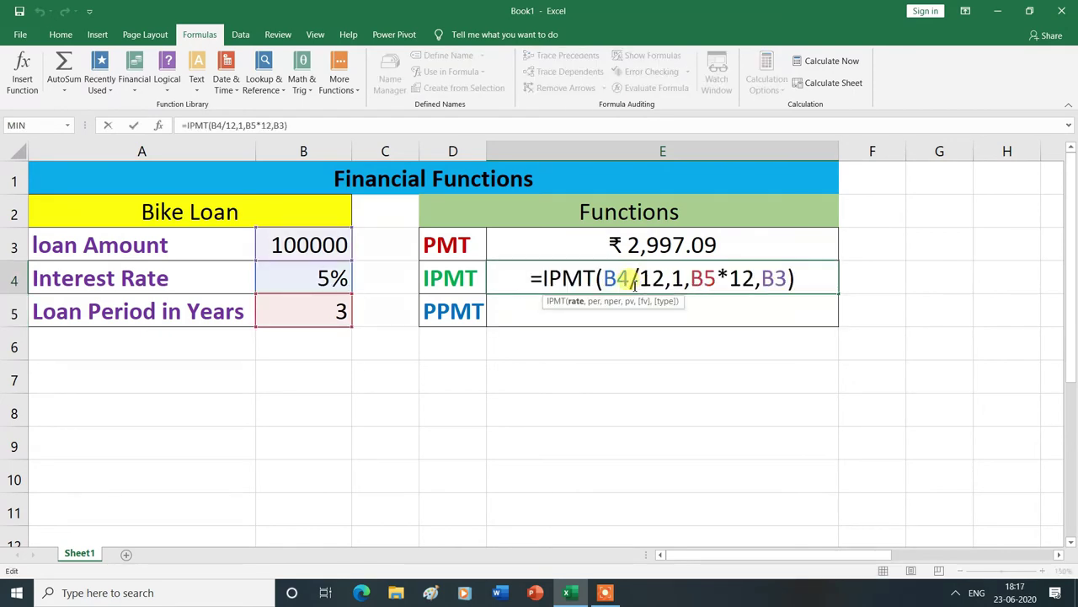
pyautogui.click(540, 278)
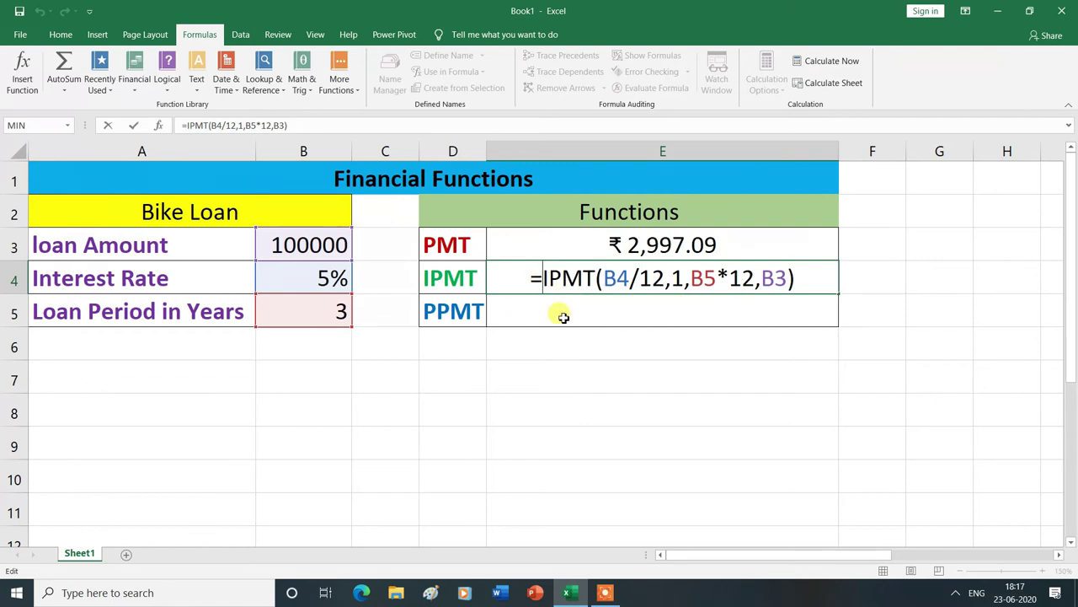
pyautogui.write('-')
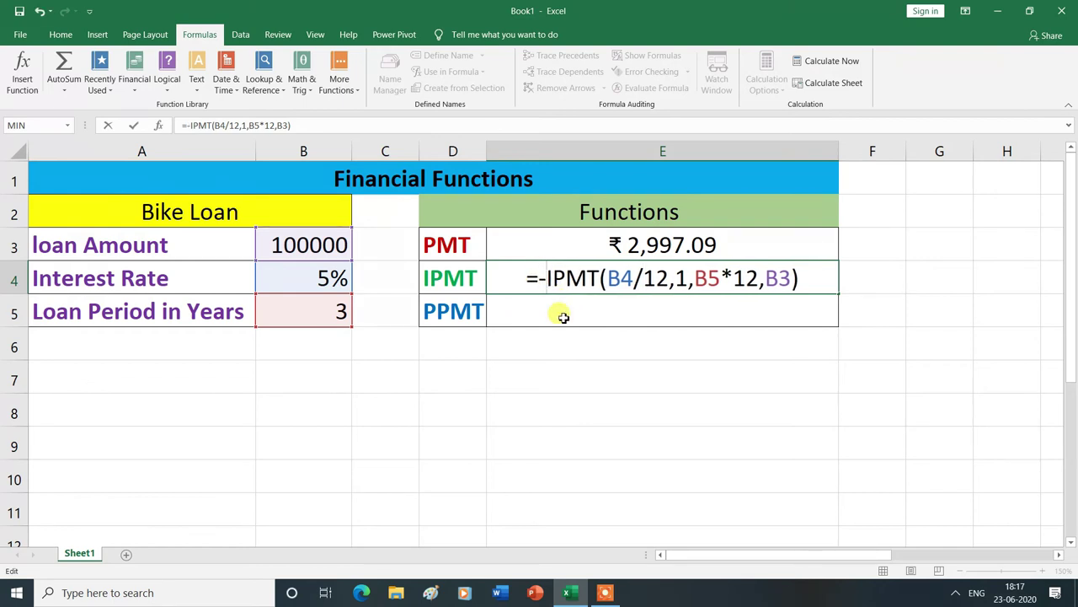
pyautogui.press('Return')
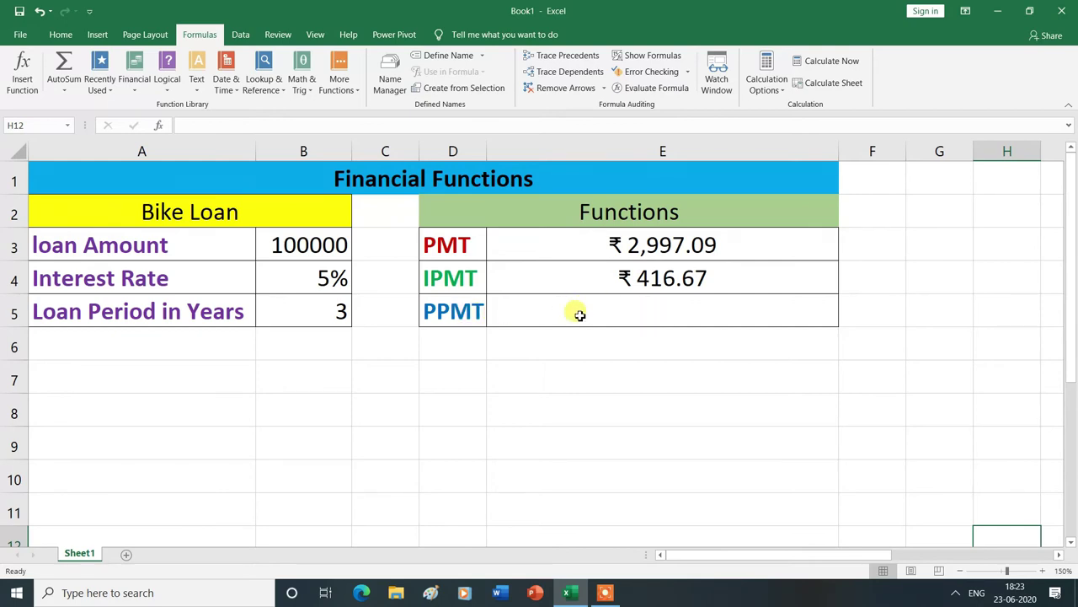
pyautogui.click(542, 309)
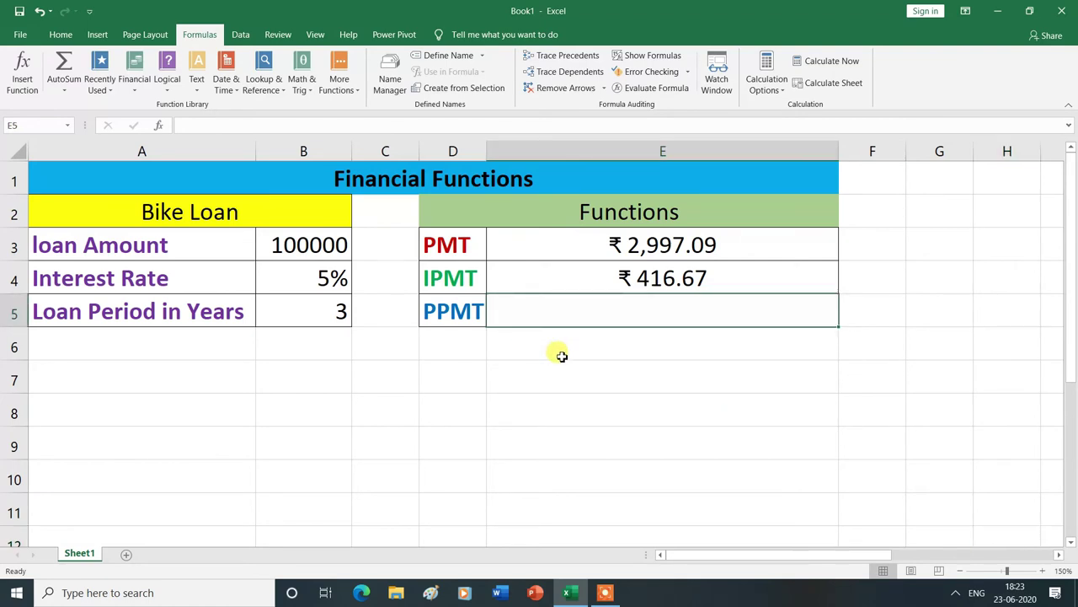
# - Enter =PPMT(B4/12,1,B5*12,B3) in E5 for the first month's principal
pyautogui.write('=')
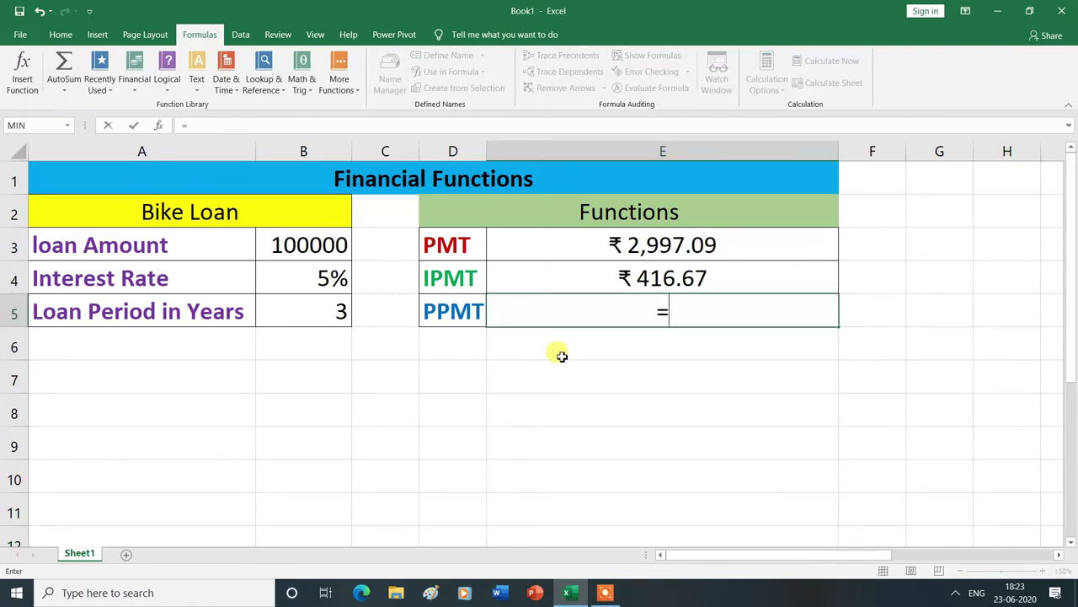
pyautogui.write('PP')
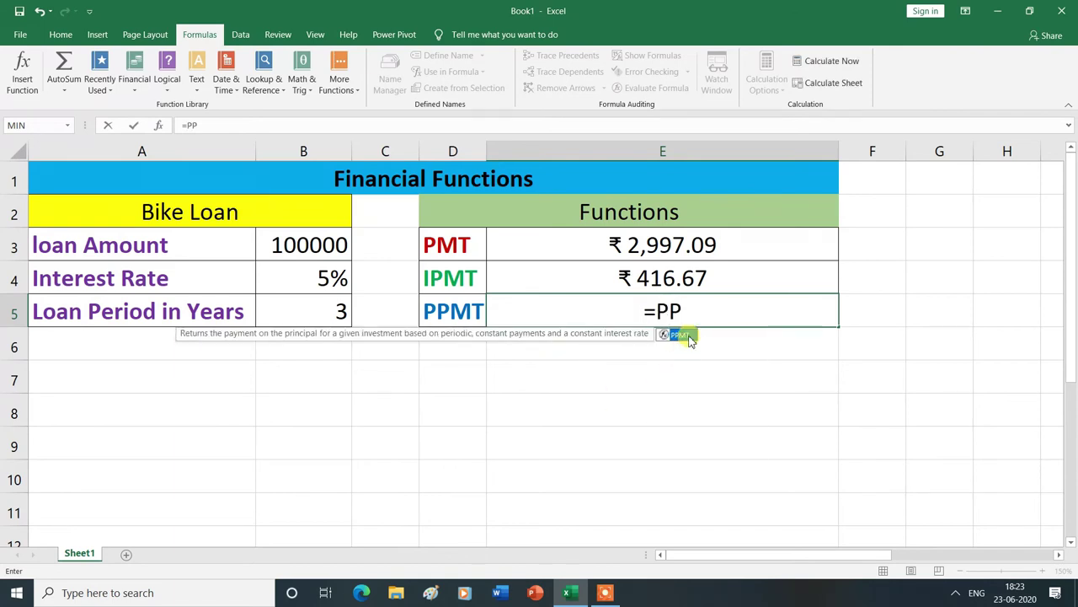
pyautogui.doubleClick(684, 335)
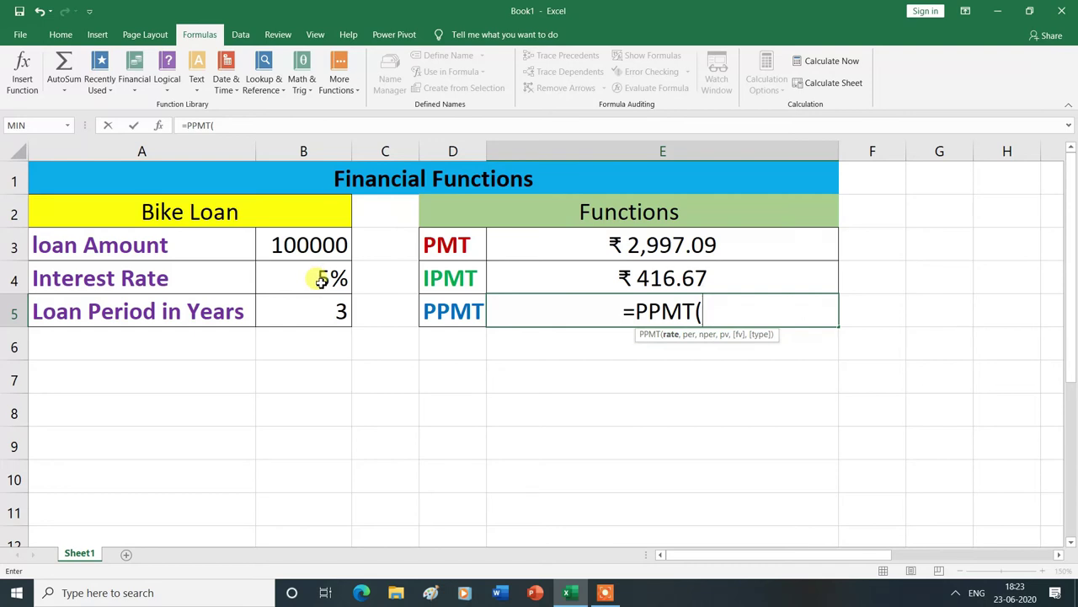
pyautogui.click(321, 281)
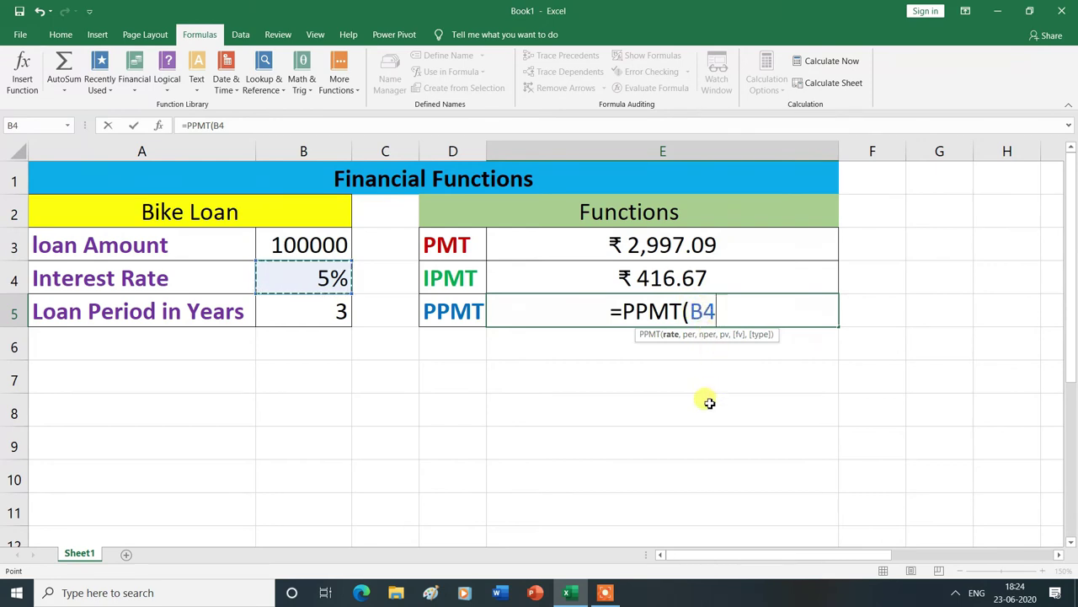
pyautogui.write('/12')
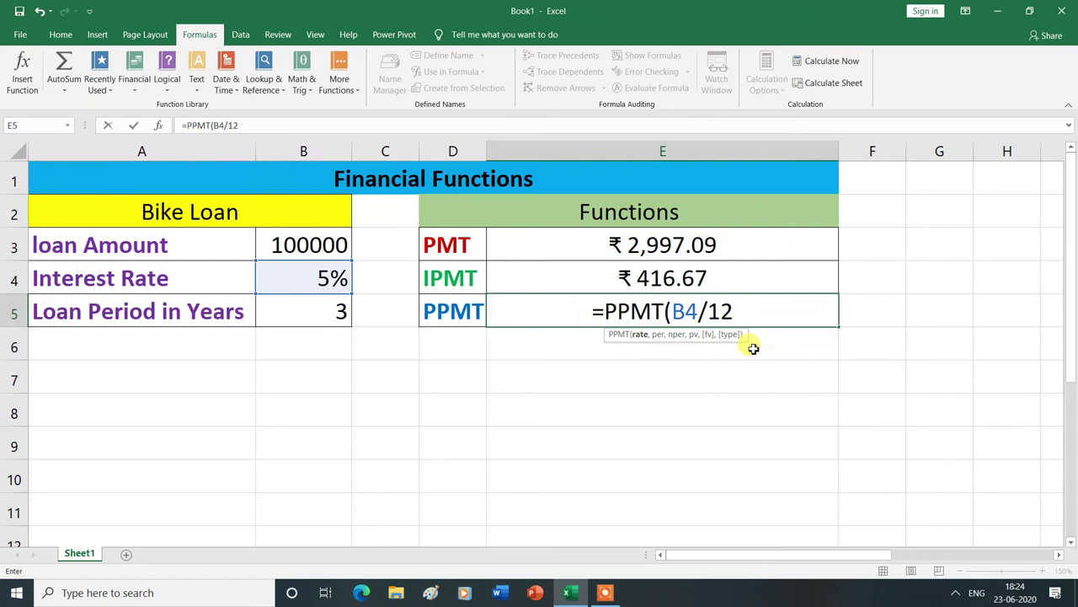
pyautogui.write(',')
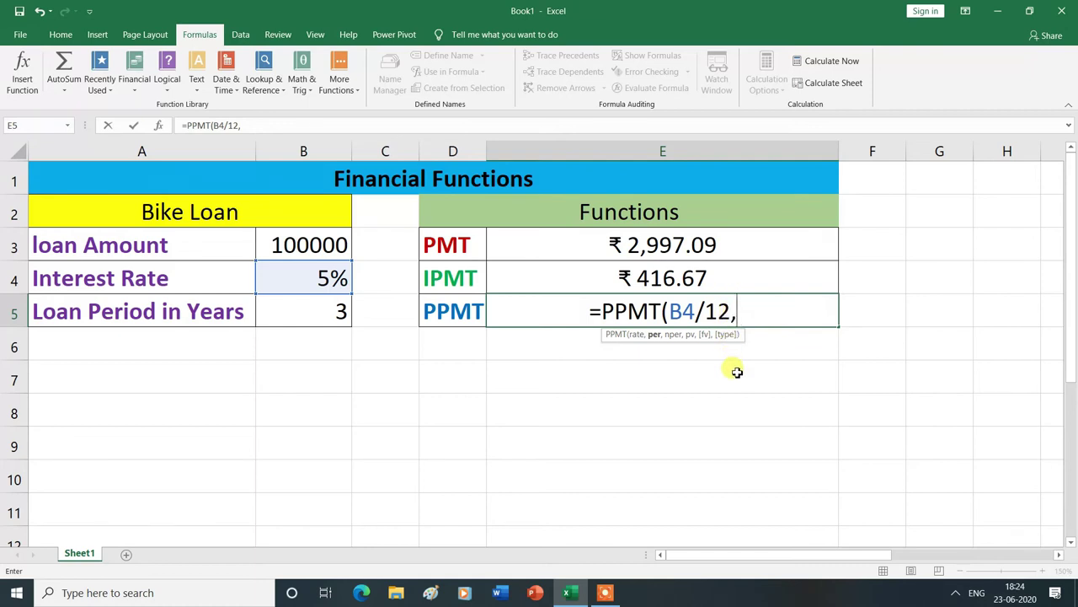
pyautogui.write('1')
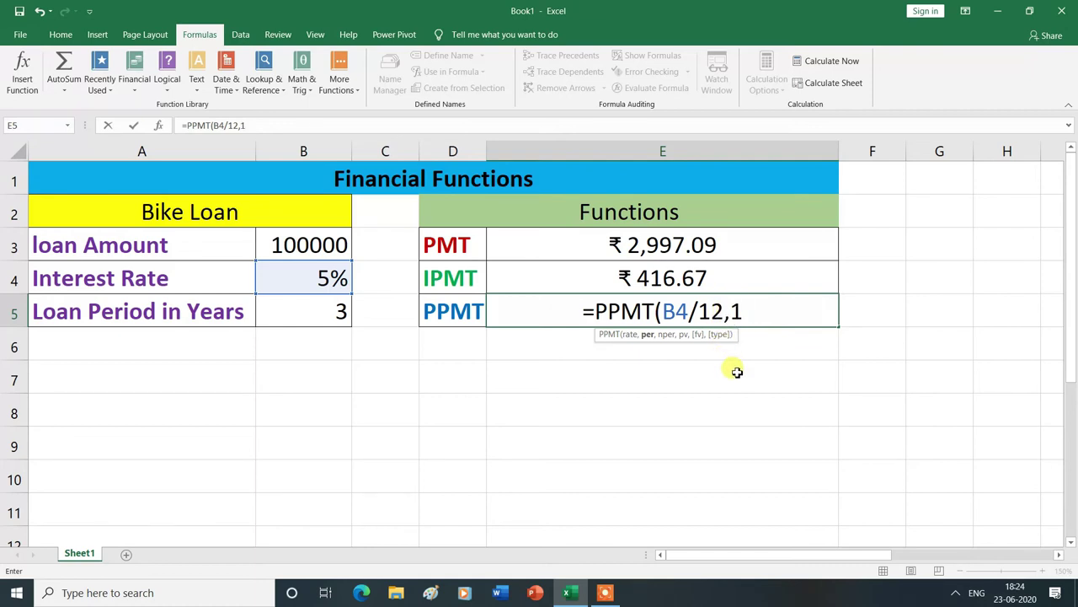
pyautogui.write(',')
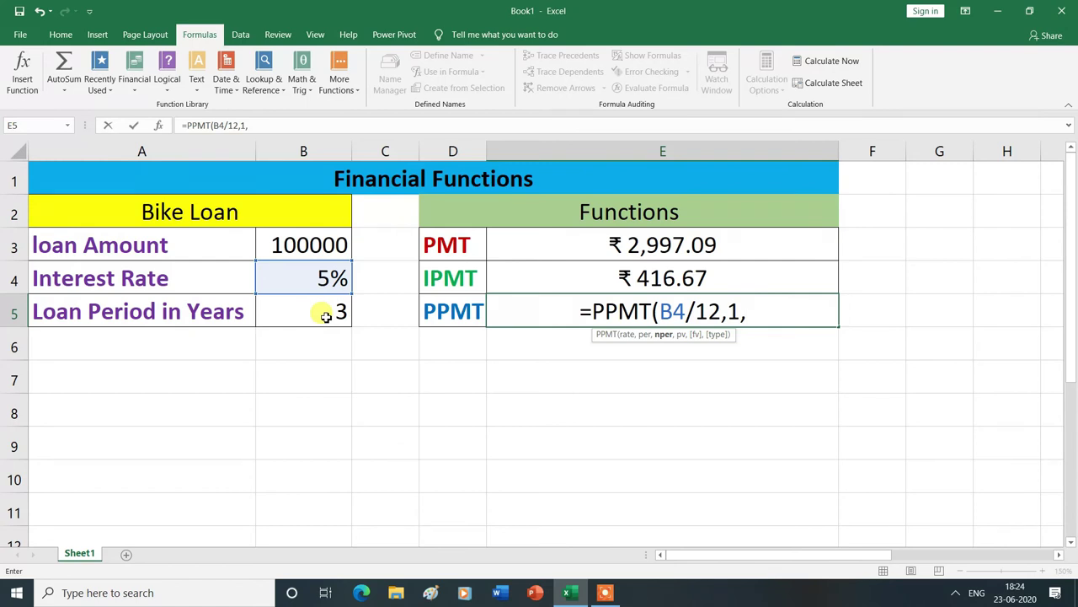
pyautogui.click(326, 315)
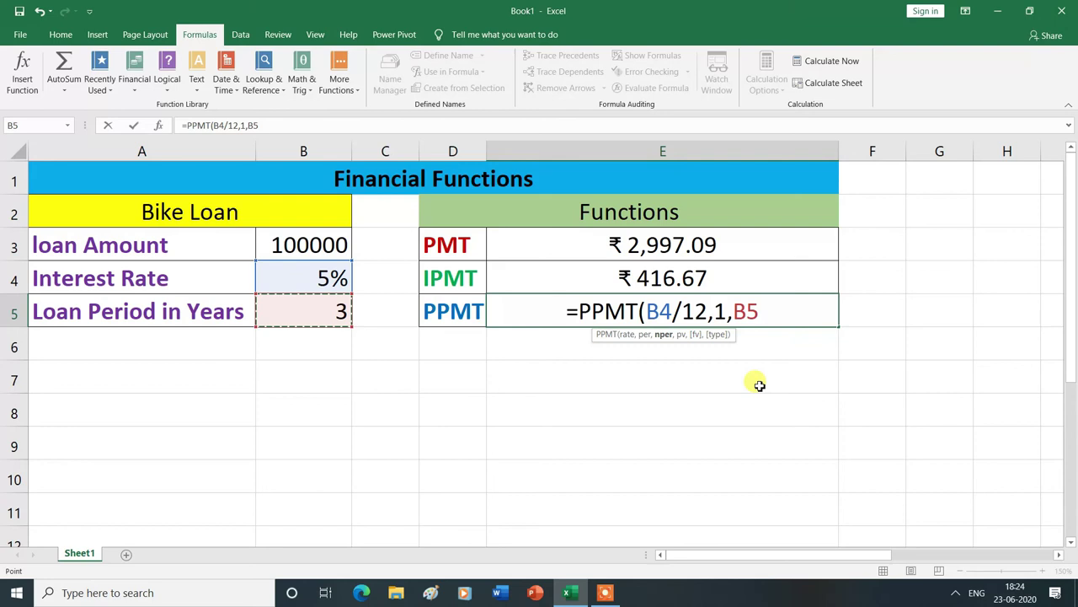
pyautogui.write('*')
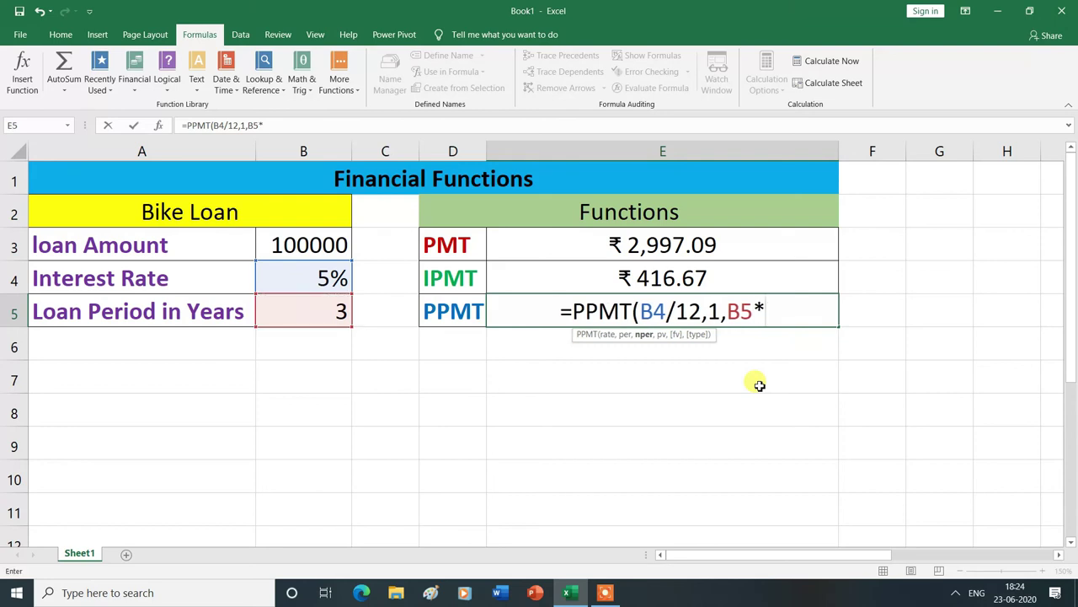
pyautogui.write('12')
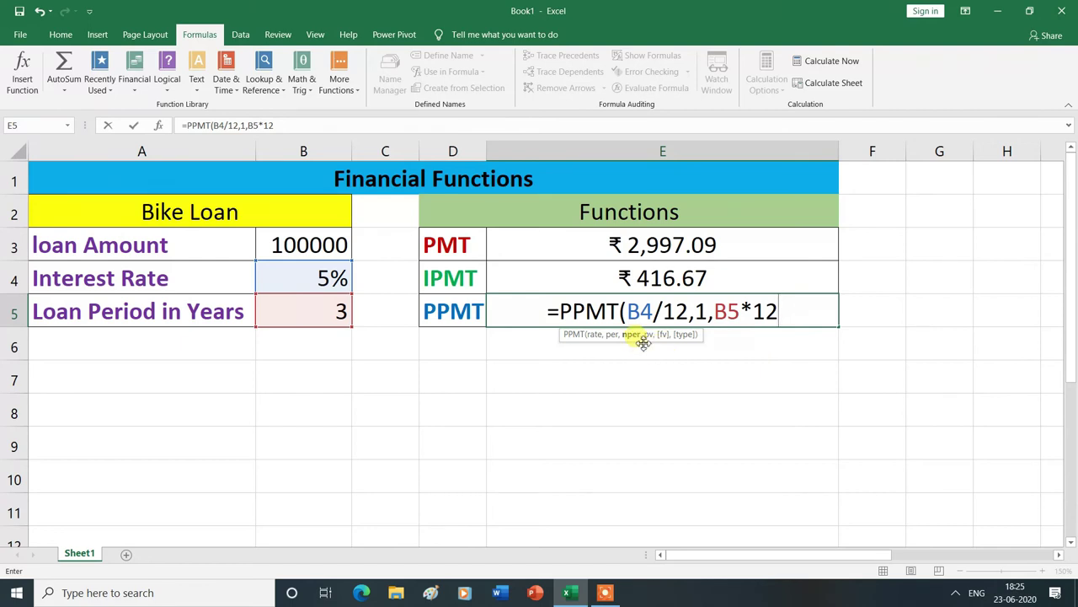
pyautogui.write(',')
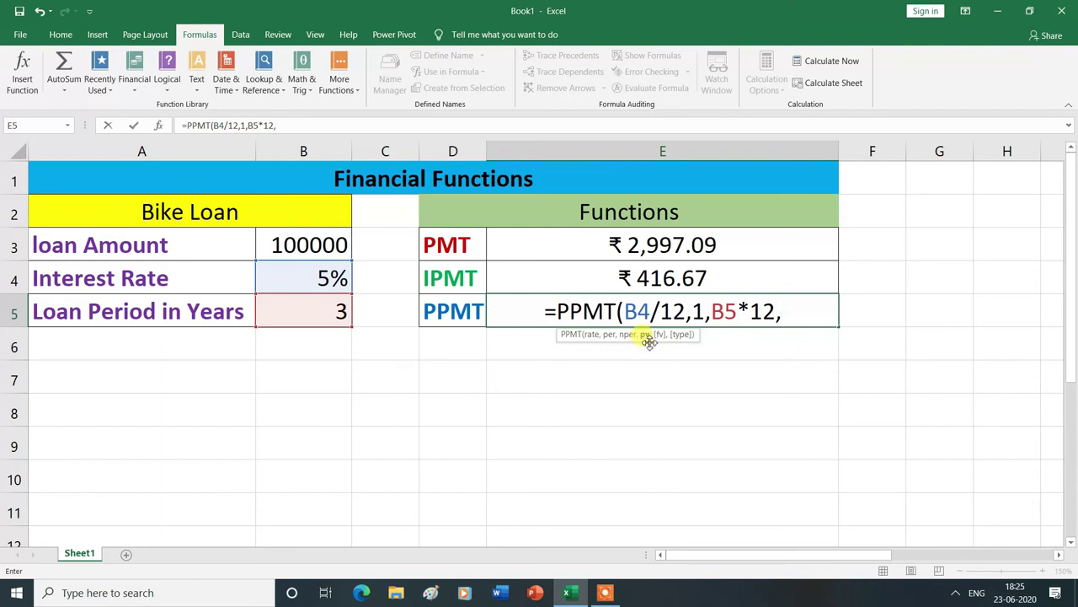
pyautogui.click(303, 244)
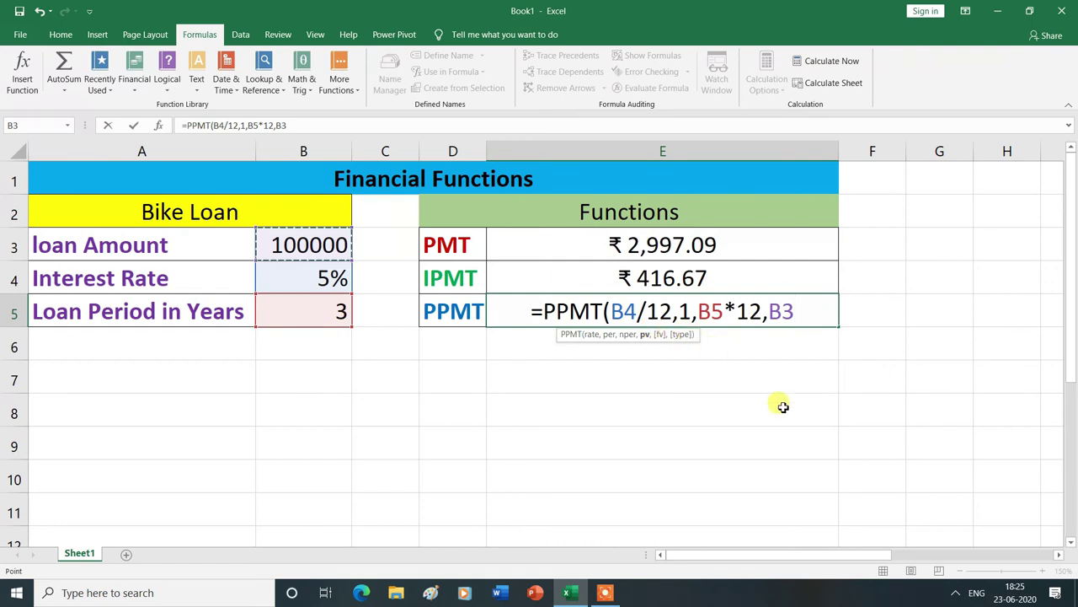
pyautogui.write(')')
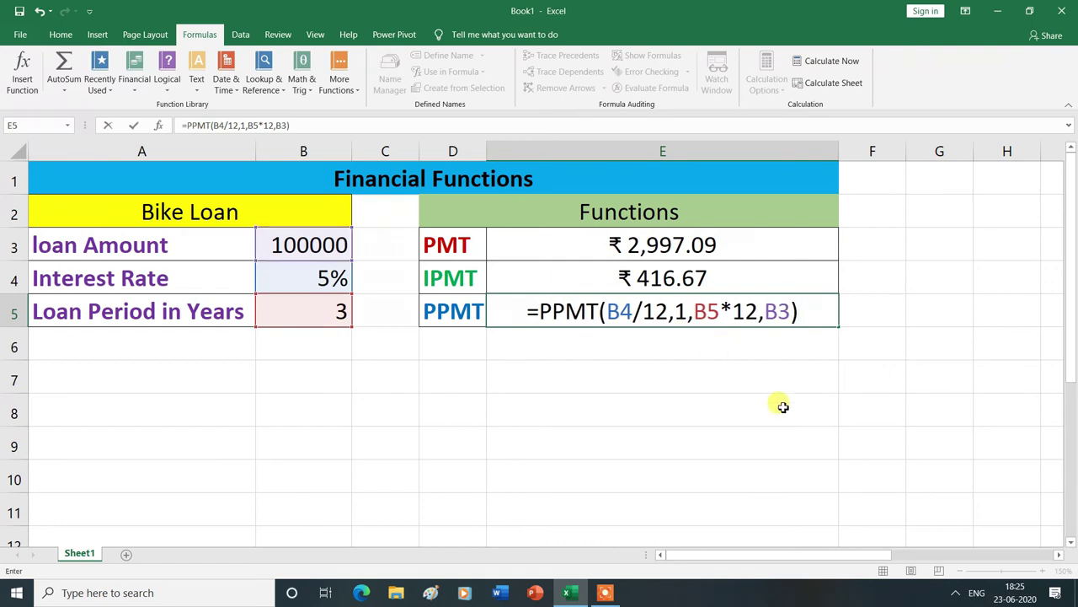
pyautogui.press('Return')
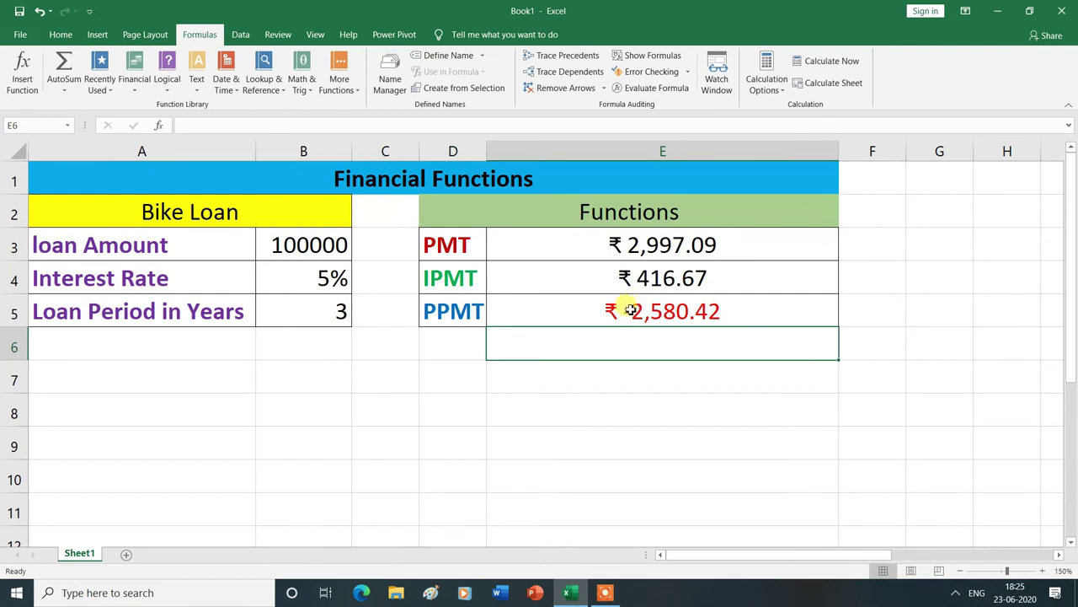
# - Change E5 to =-PPMT(B4/12,1,B5*12,B3) so the principal shows ₹ 2,580.42
pyautogui.doubleClick(631, 312)
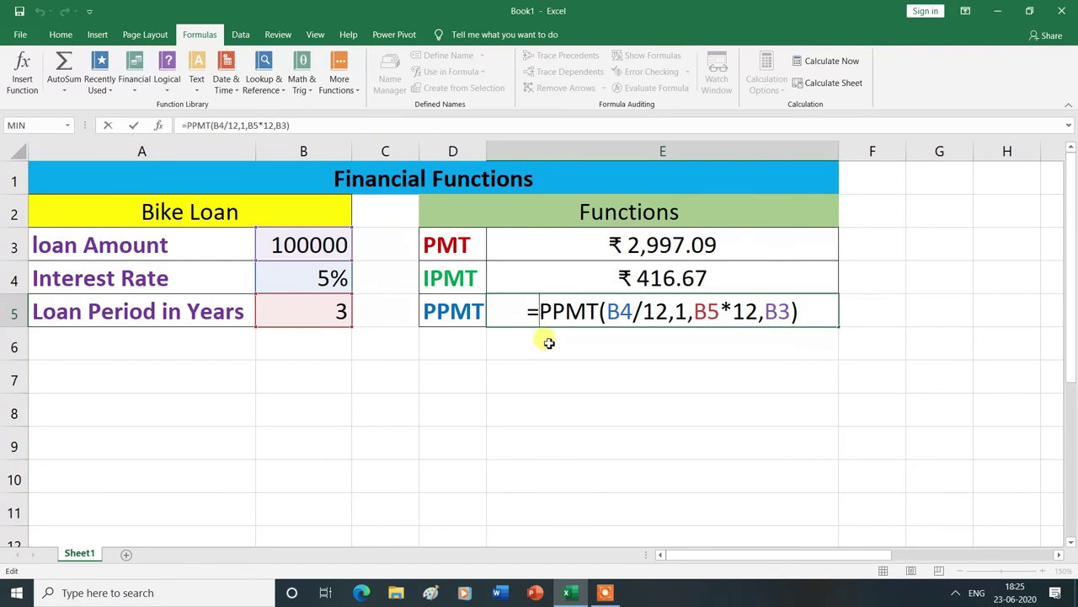
pyautogui.write('-')
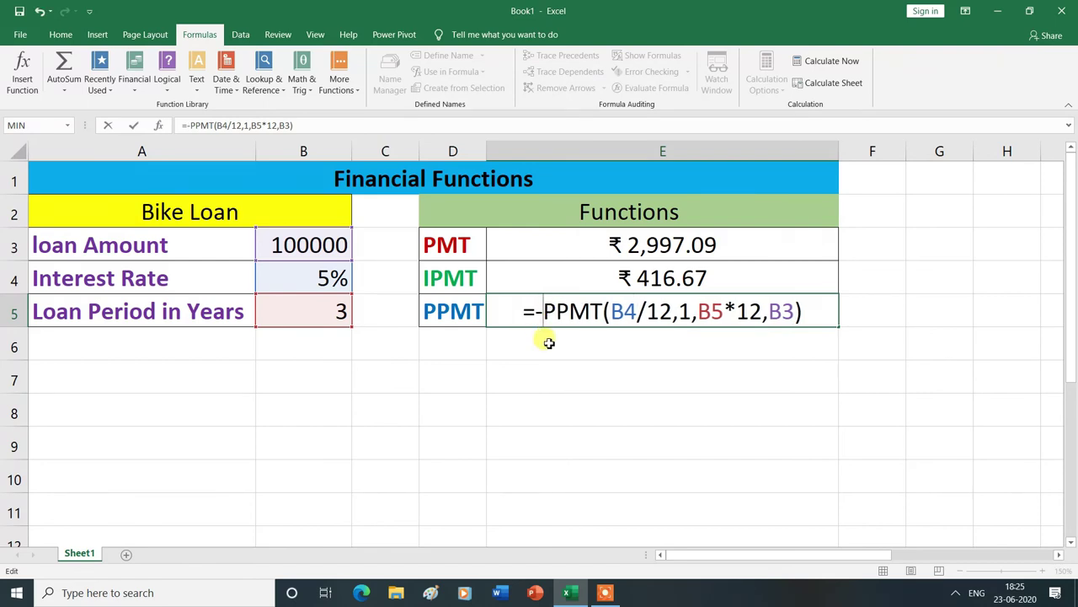
pyautogui.press('Return')
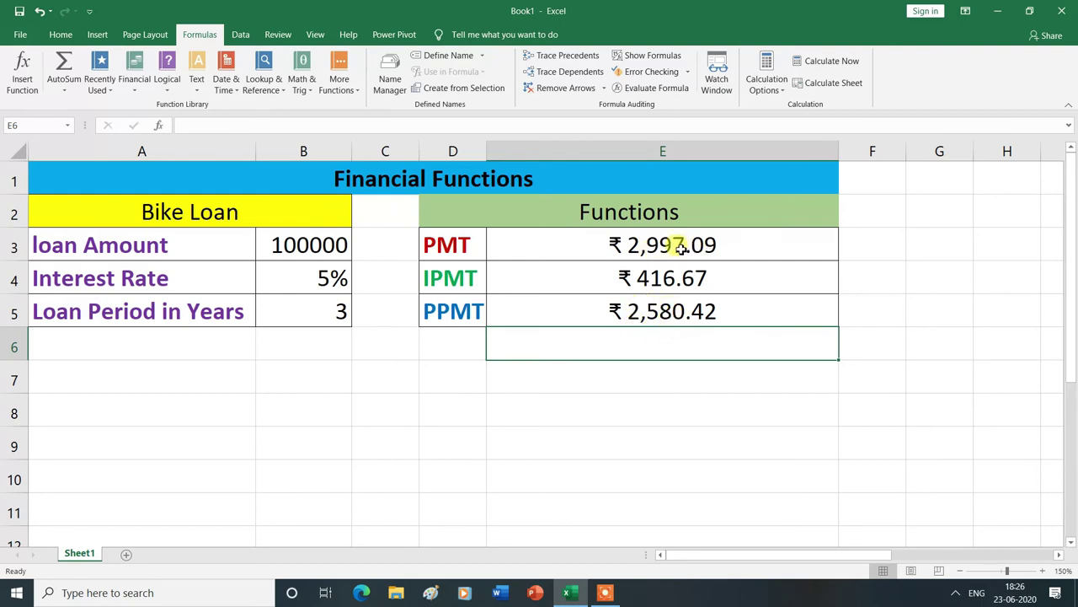
pyautogui.click(681, 247)
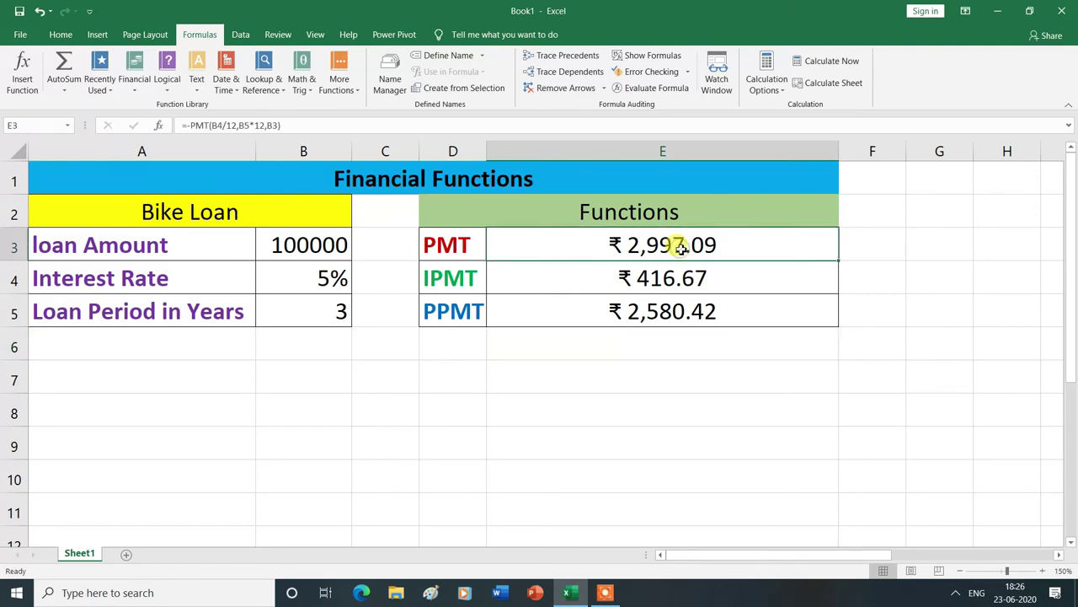
# - Remove both decimal places from E3, E4 and E5, giving ₹ 2,997, ₹ 417 and ₹ 2,580
pyautogui.click(63, 35)
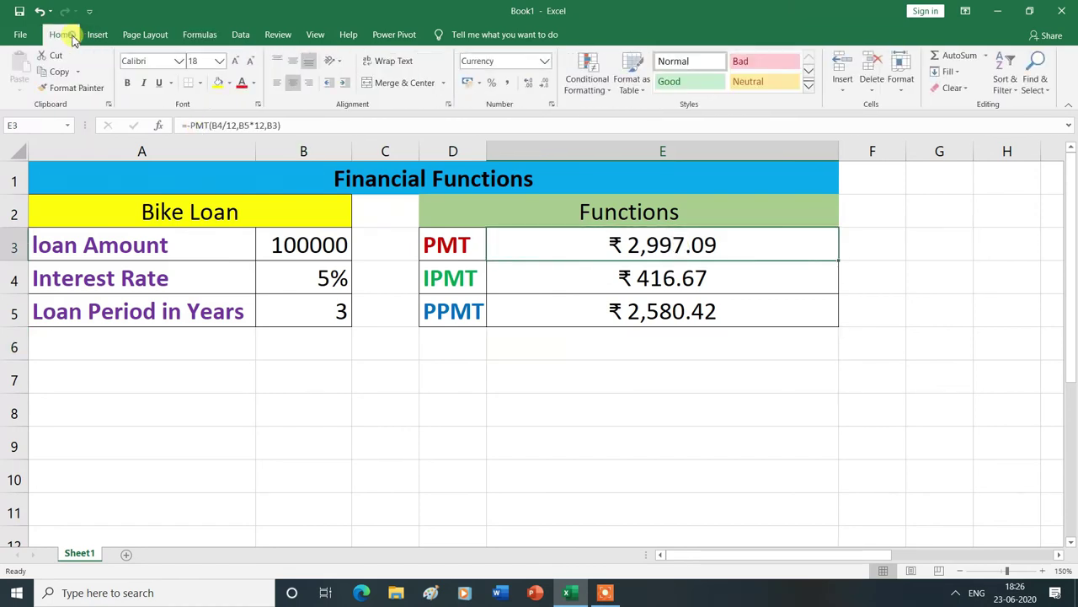
pyautogui.click(546, 85)
pyautogui.click(546, 86)
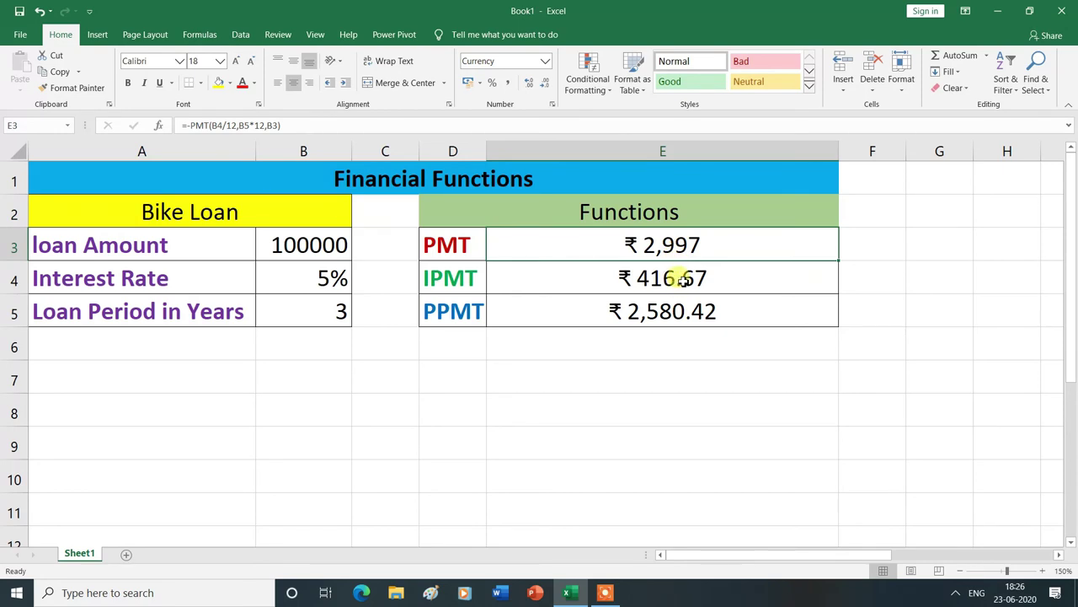
pyautogui.click(672, 280)
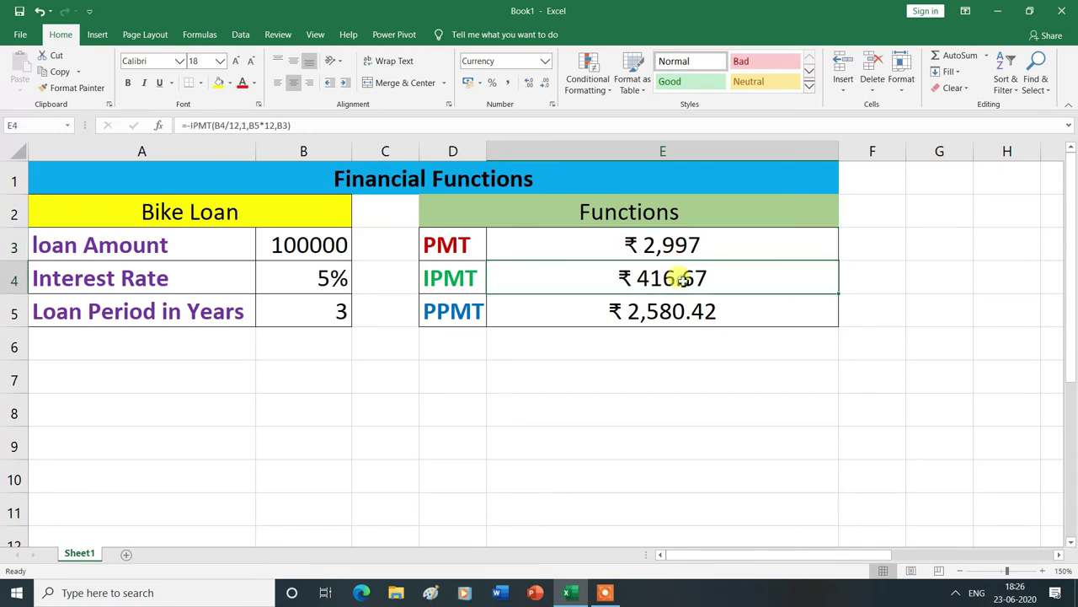
pyautogui.click(547, 86)
pyautogui.click(547, 86)
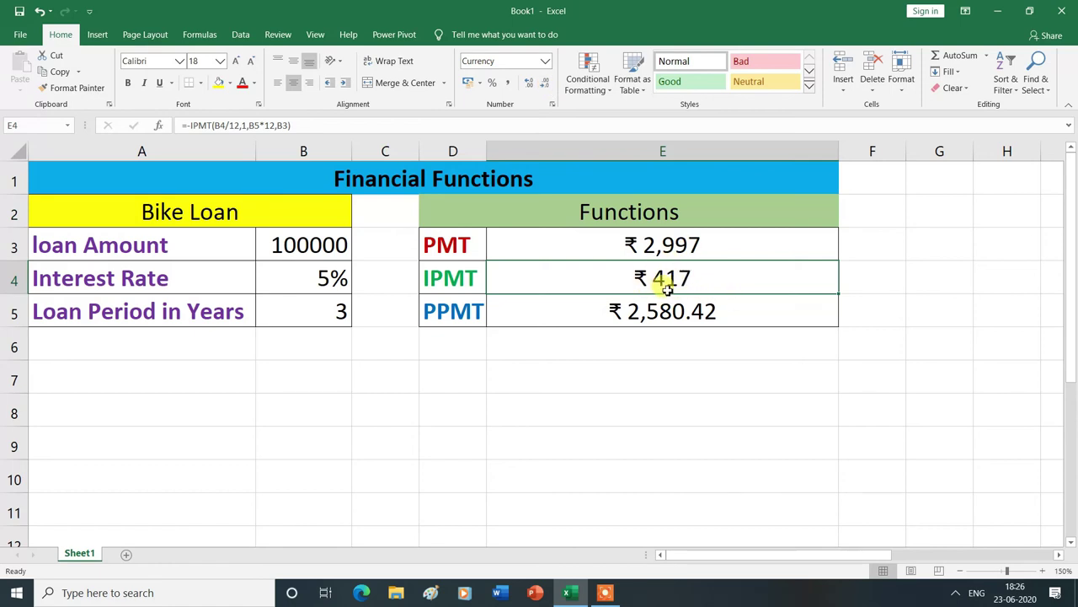
pyautogui.click(679, 317)
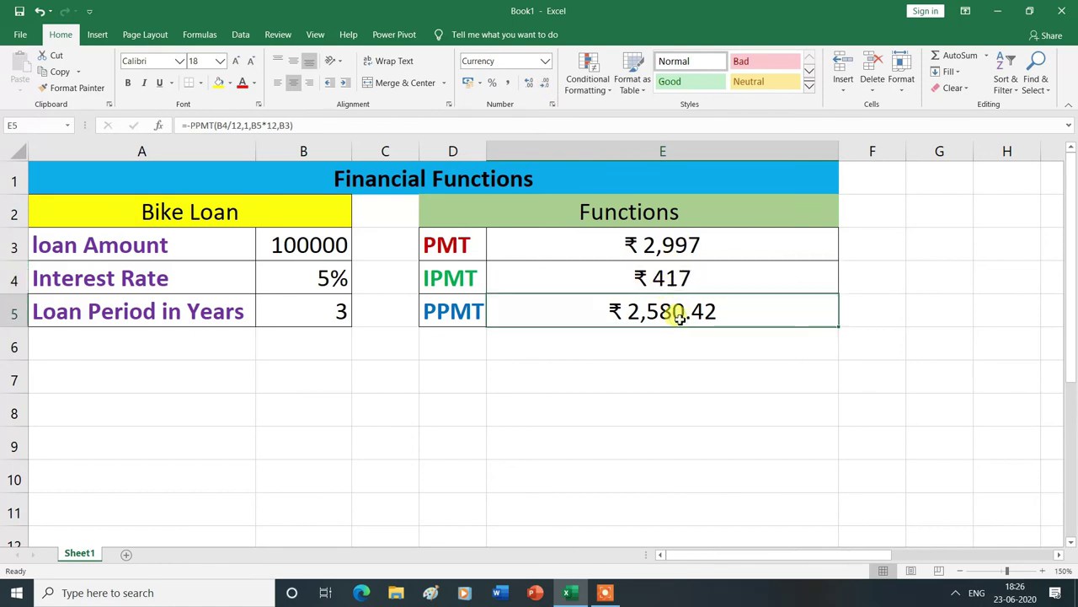
pyautogui.click(545, 85)
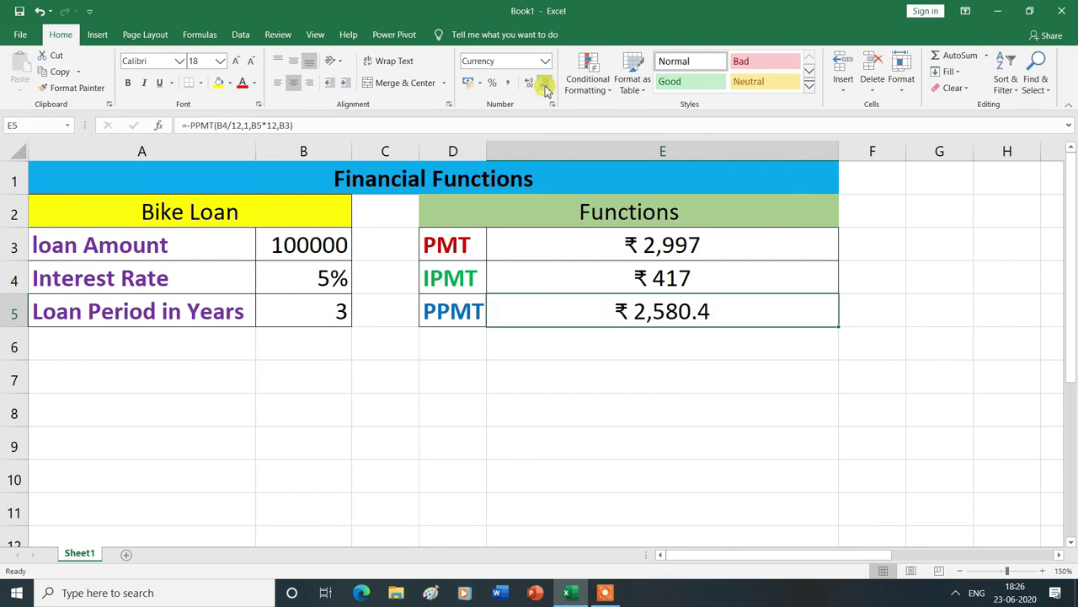
pyautogui.click(545, 84)
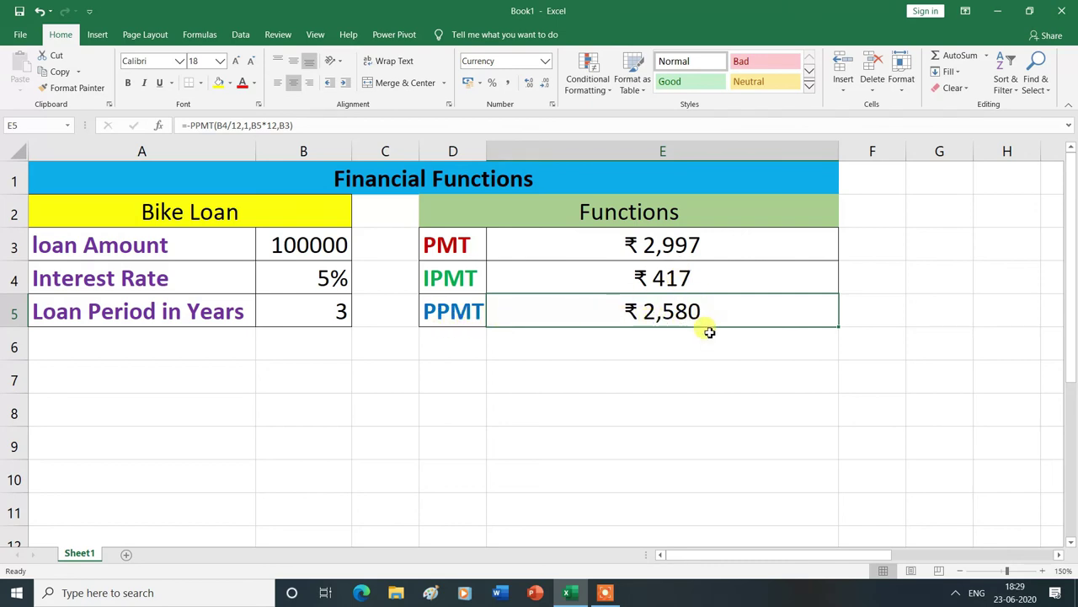
# - Enter =E4+E5 in E6, which shows ₹ 2,997 matching the PMT result
pyautogui.click(619, 346)
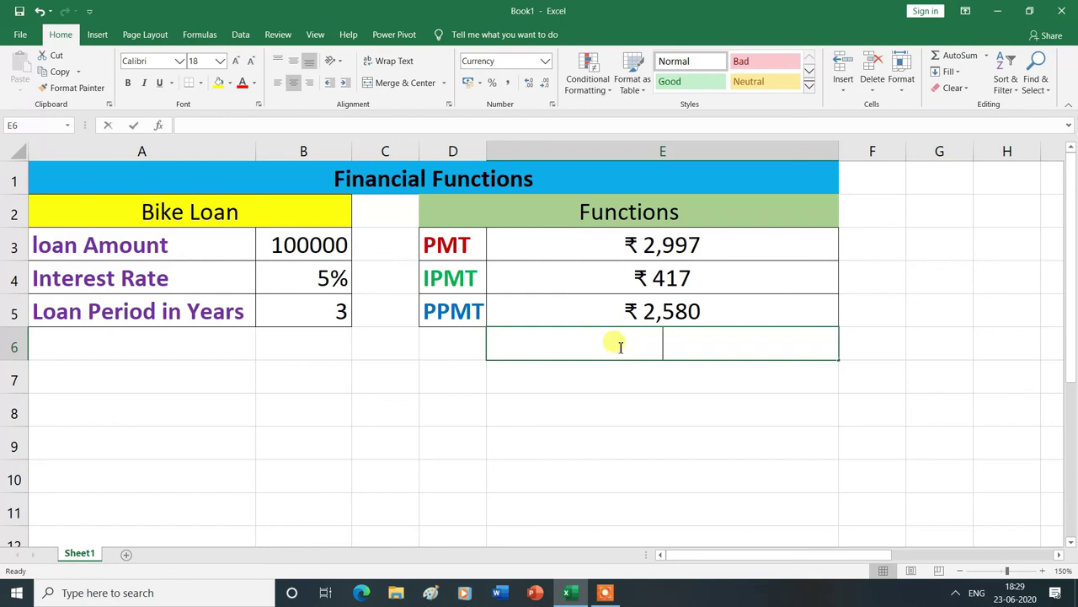
pyautogui.write('=')
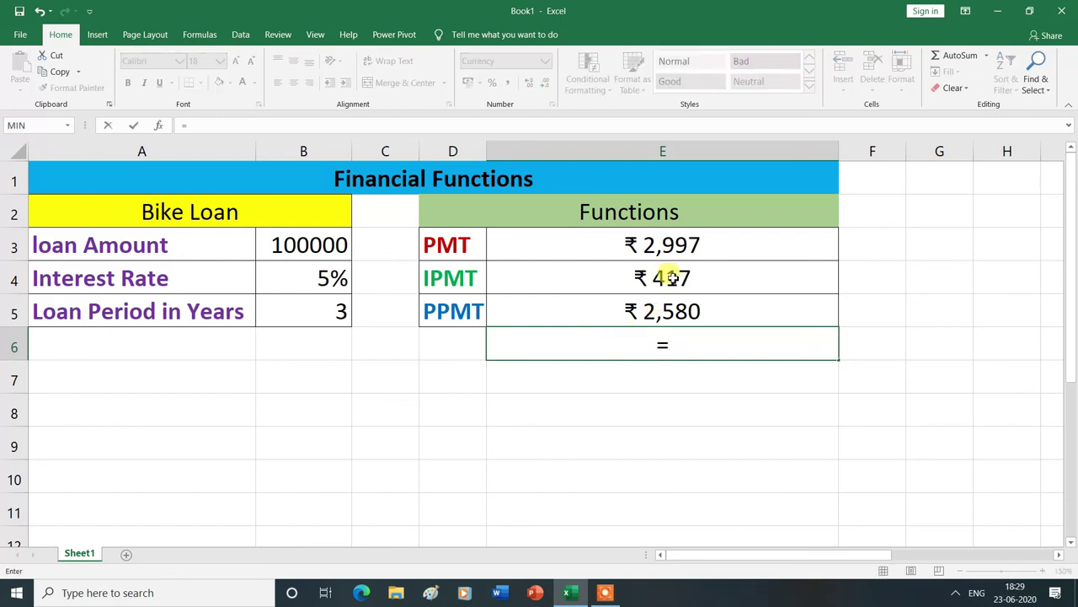
pyautogui.click(671, 278)
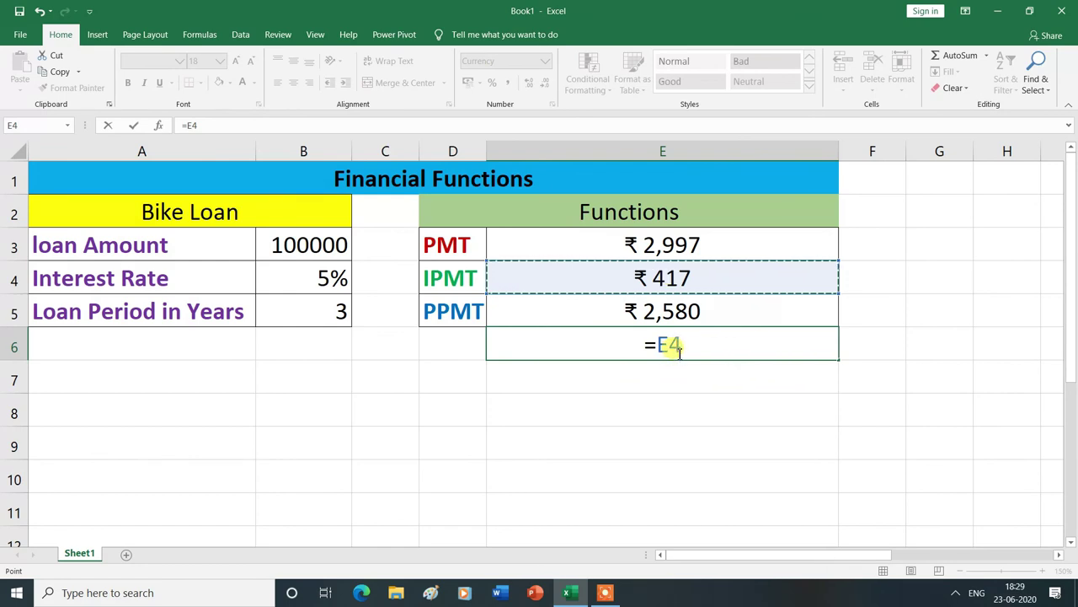
pyautogui.write('+')
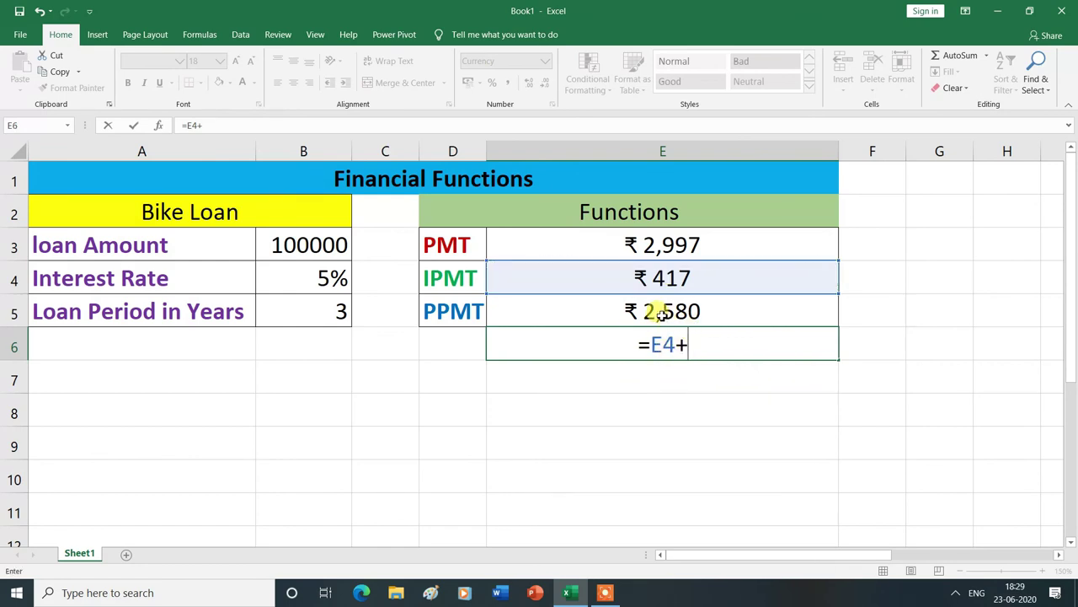
pyautogui.click(661, 314)
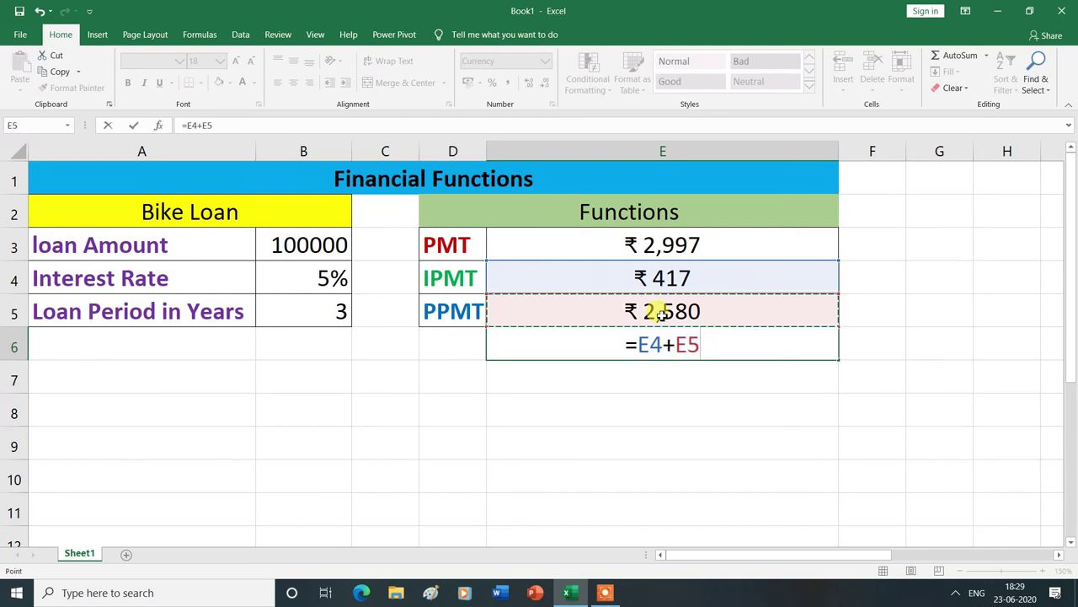
pyautogui.press('Return')
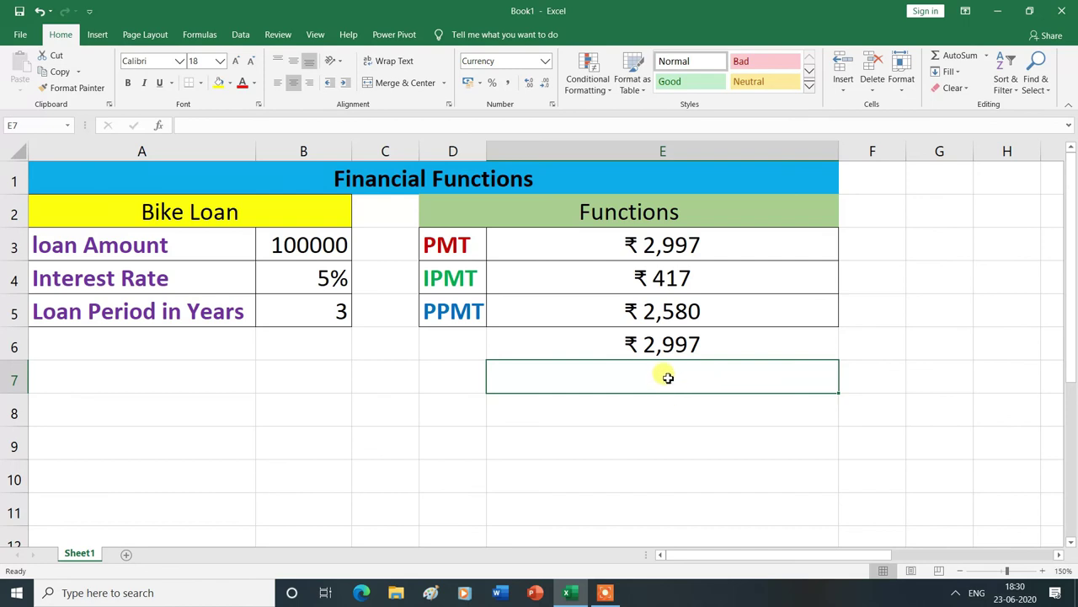